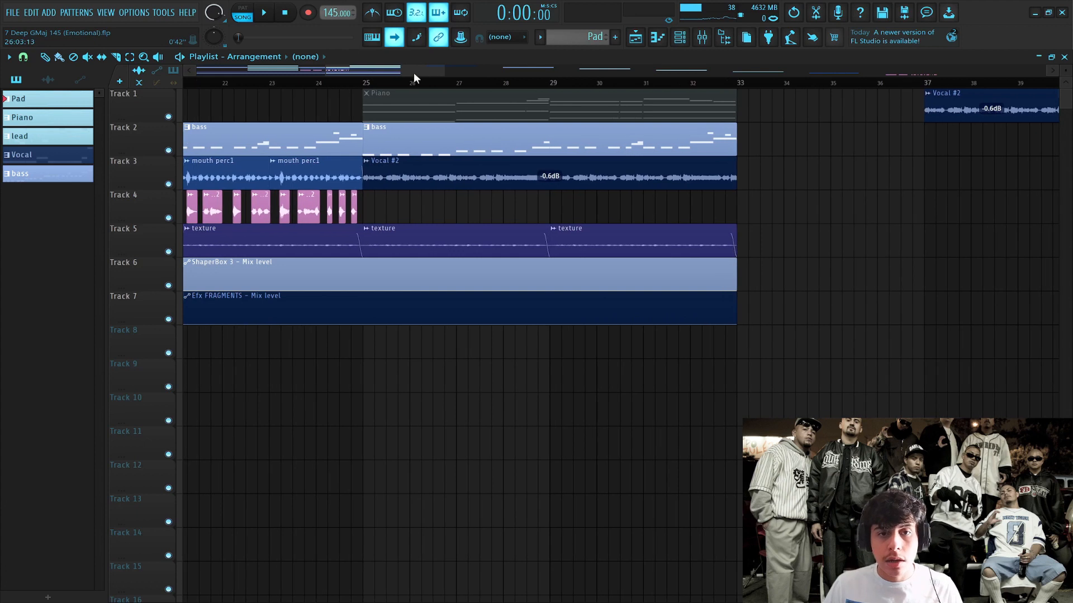
# - Select the clips in bars 1 to 17, clear the selection, and focus on the section starting at bar 17
pyautogui.moveTo(413, 72); pyautogui.dragTo(216, 149)
pyautogui.scroll(-4, 377, 84)
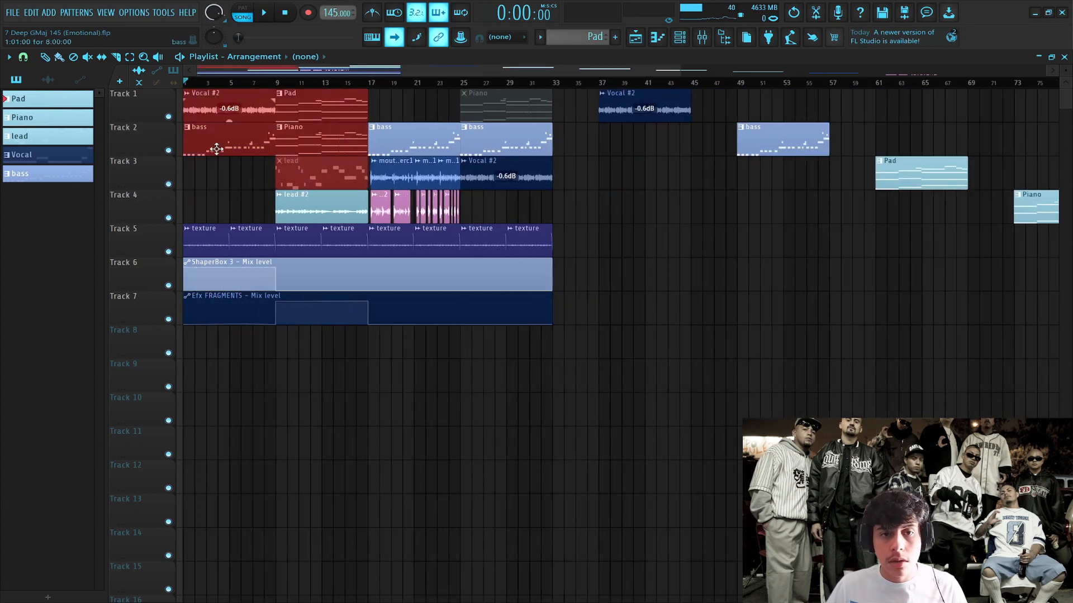
pyautogui.keyDown('ctrl'); pyautogui.click(395, 102); pyautogui.keyUp('ctrl')
pyautogui.scroll(3, 395, 86)
pyautogui.scroll(4, 349, 86)
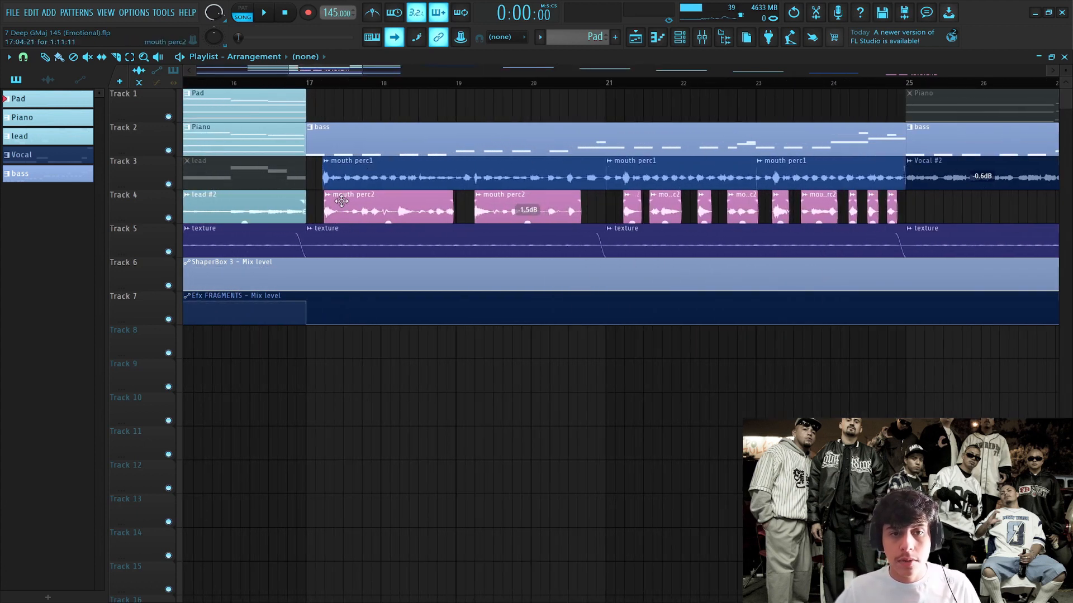
# - Select the mouth perc1 and mouth perc2 clips on Tracks 3 and 4 and play the section
pyautogui.keyDown('ctrl'); pyautogui.click(341, 169); pyautogui.keyUp('ctrl')
pyautogui.click(327, 84)
pyautogui.press('space')
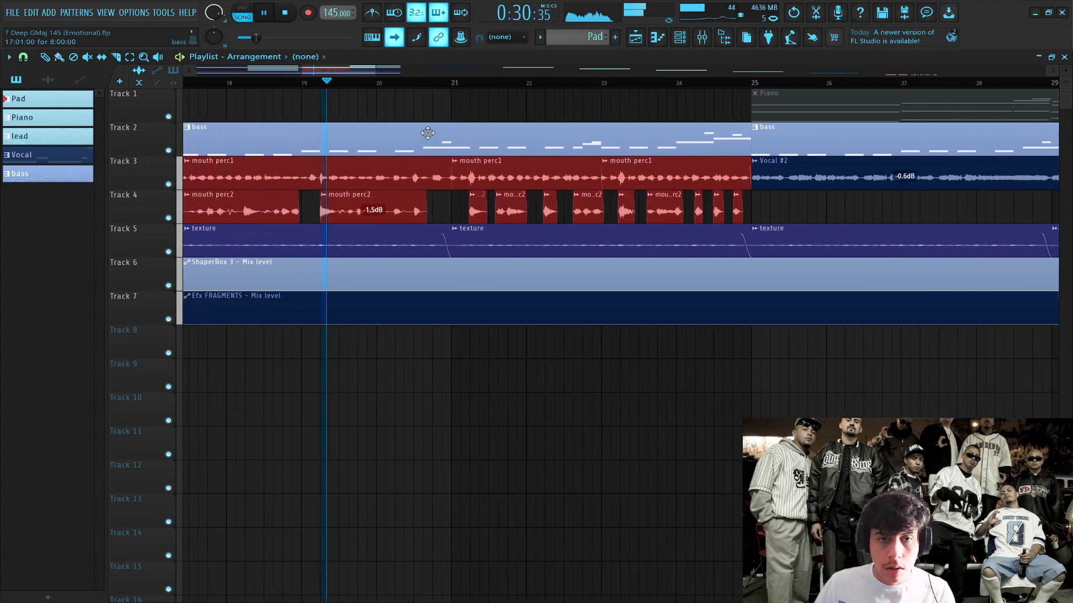
pyautogui.press('space')
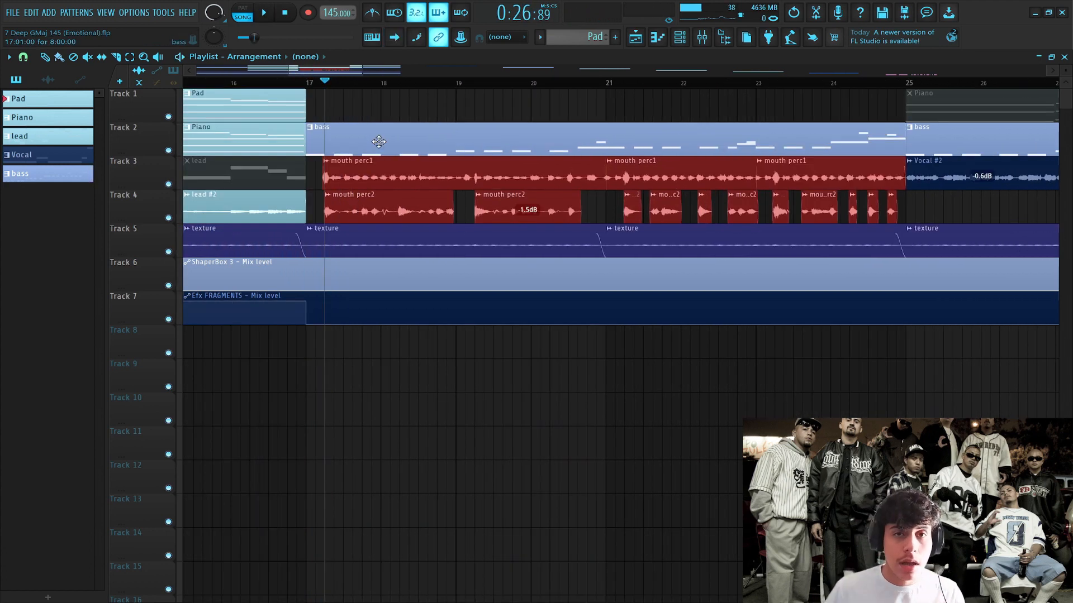
# - Open the mixer, clear the clip selection, and inspect the mouth perc1 and perc bus channels
pyautogui.press('F9')
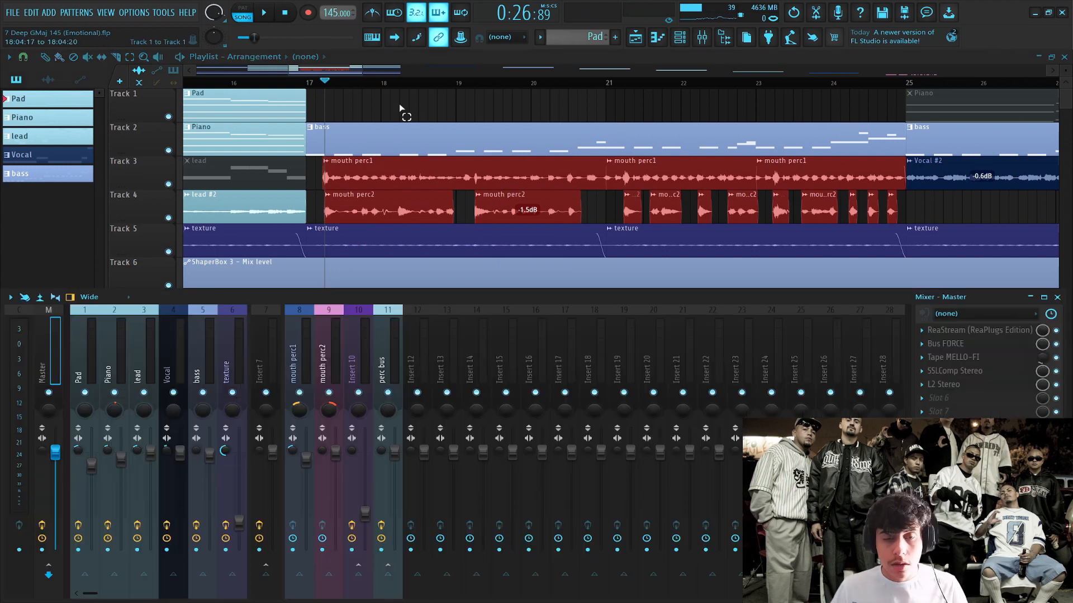
pyautogui.keyDown('ctrl'); pyautogui.click(402, 112); pyautogui.keyUp('ctrl')
pyautogui.click(703, 40)
pyautogui.click(313, 331)
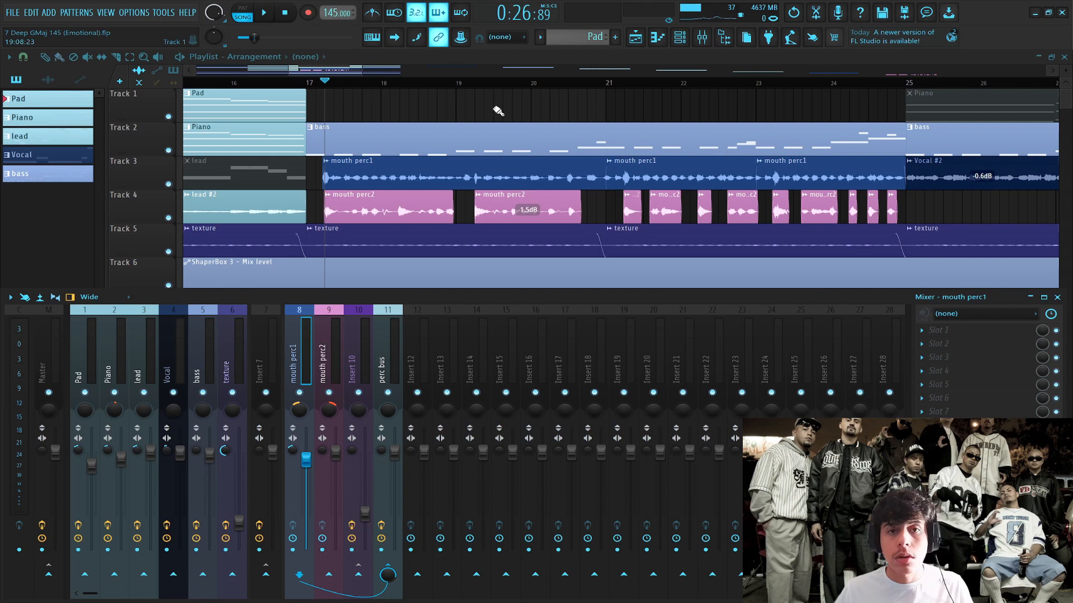
pyautogui.click(385, 352)
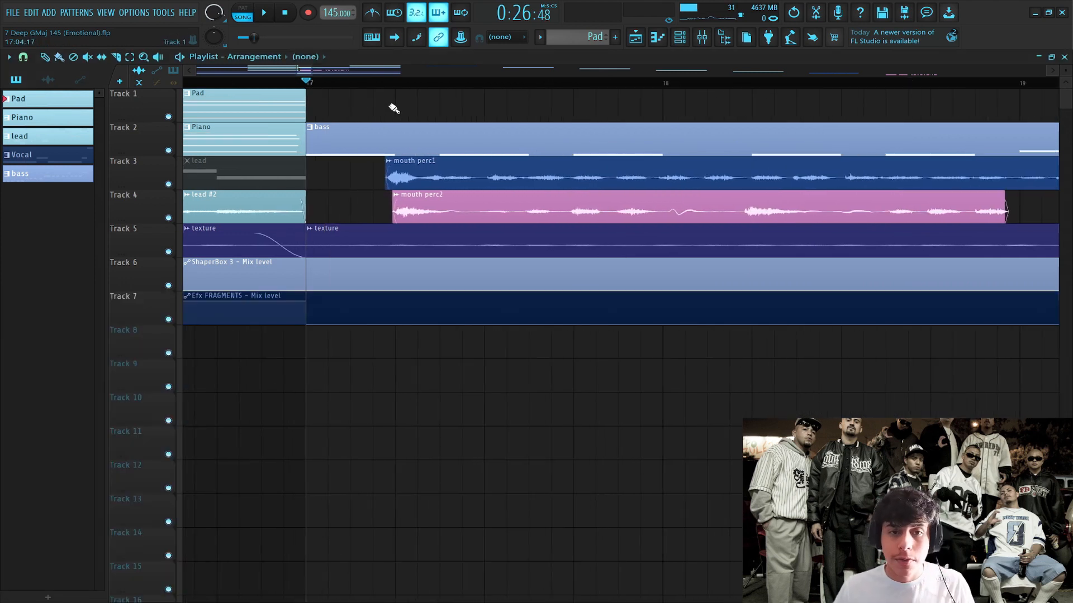
# - Unmute Track 4 and play the mouth perc1 and mouth perc2 clips together from bar 17
pyautogui.scroll(-5, 399, 90)
pyautogui.scroll(1, 409, 90)
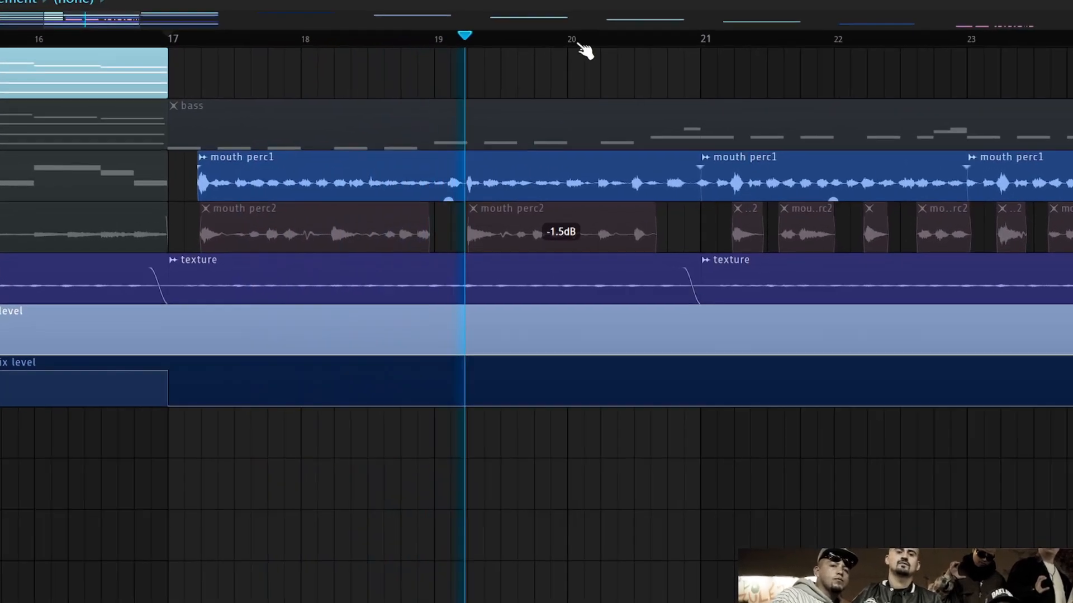
pyautogui.scroll(-3, 585, 50)
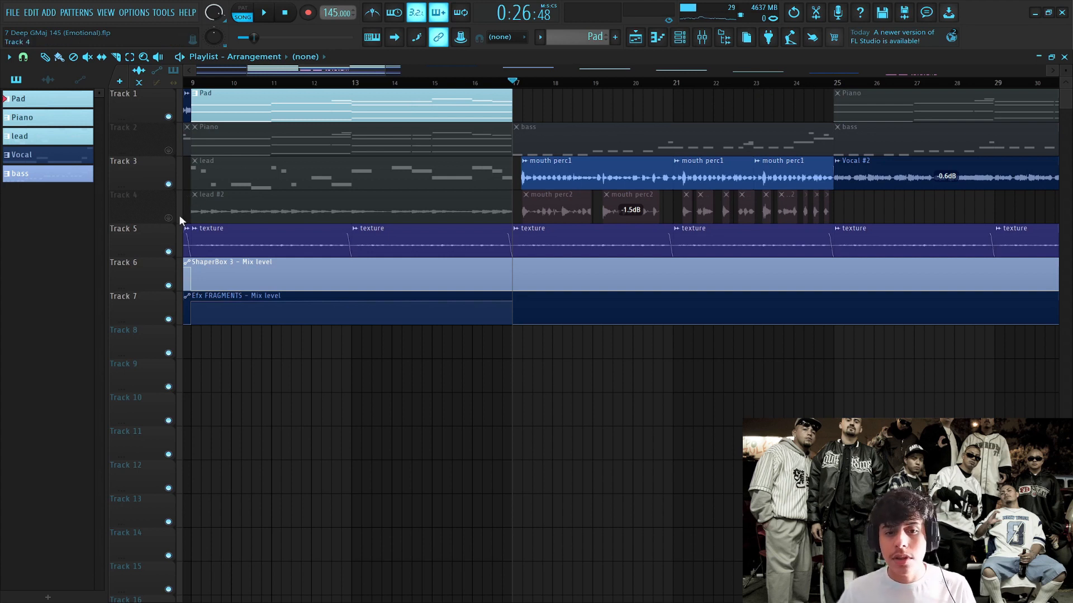
pyautogui.click(168, 217)
pyautogui.press('space')
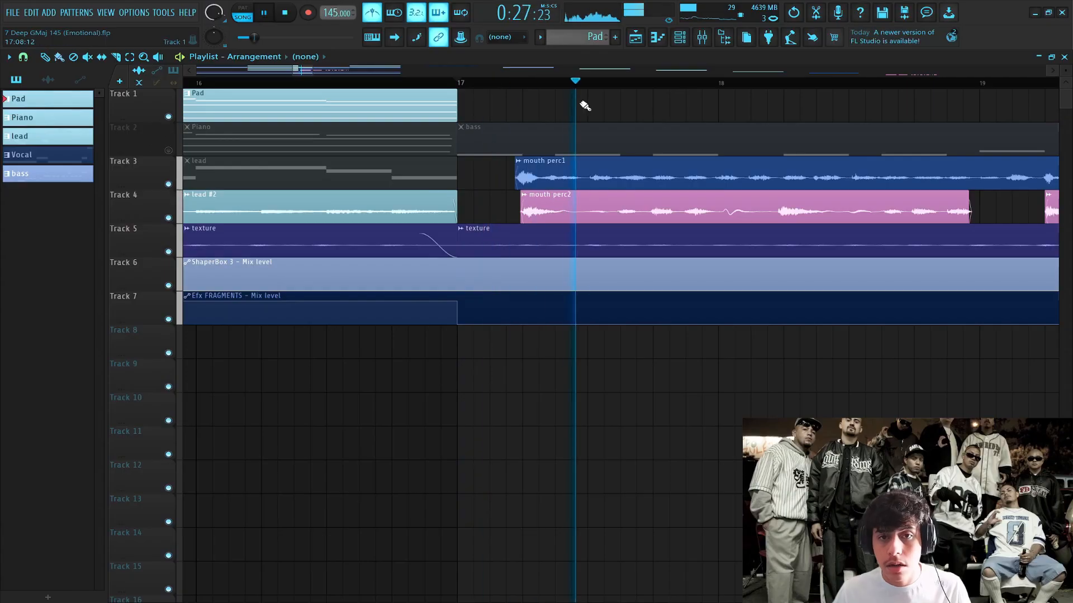
pyautogui.scroll(-2, 592, 94)
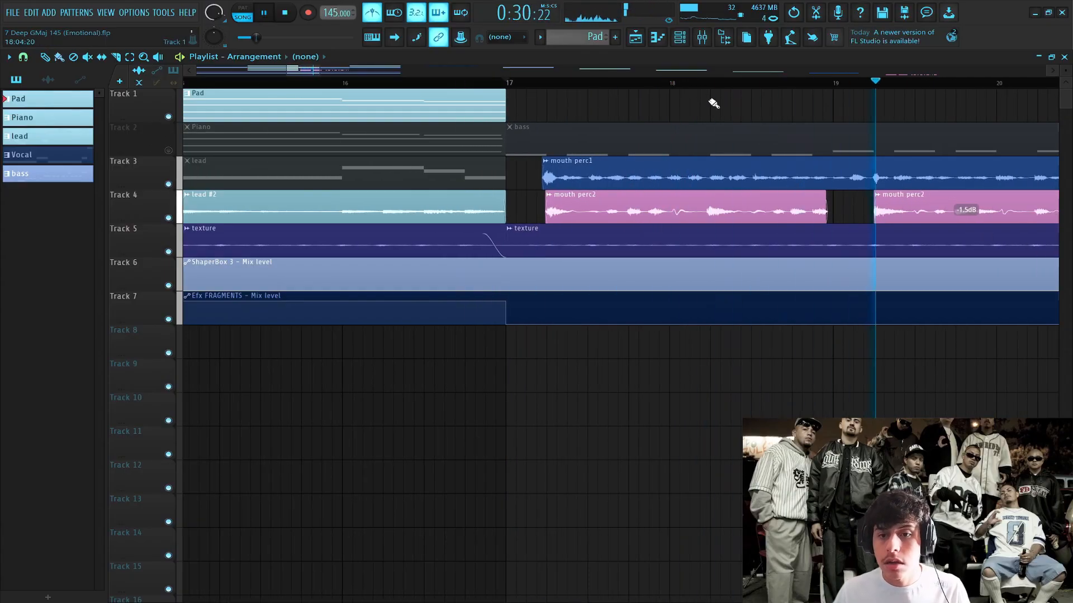
pyautogui.scroll(-3, 711, 102)
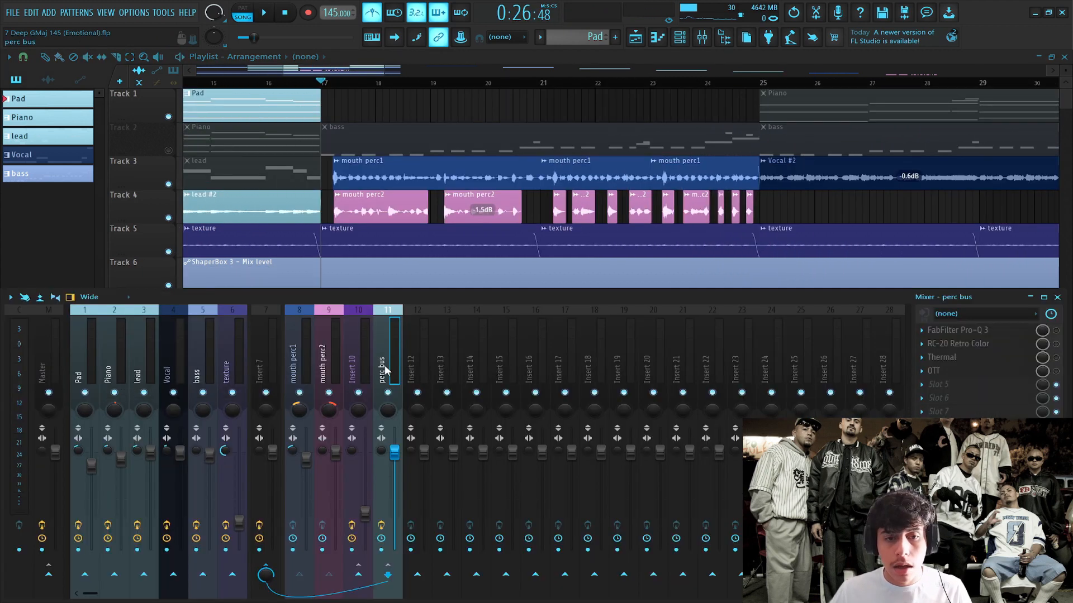
# - Select the first mouth perc2 clip on Track 4 and show the mouth perc2 channel in the mixer
pyautogui.moveTo(353, 361); pyautogui.dragTo(323, 353)
pyautogui.keyDown('ctrl'); pyautogui.click(373, 169); pyautogui.keyUp('ctrl')
pyautogui.click(702, 38)
pyautogui.keyDown('ctrl'); pyautogui.click(378, 193); pyautogui.keyUp('ctrl')
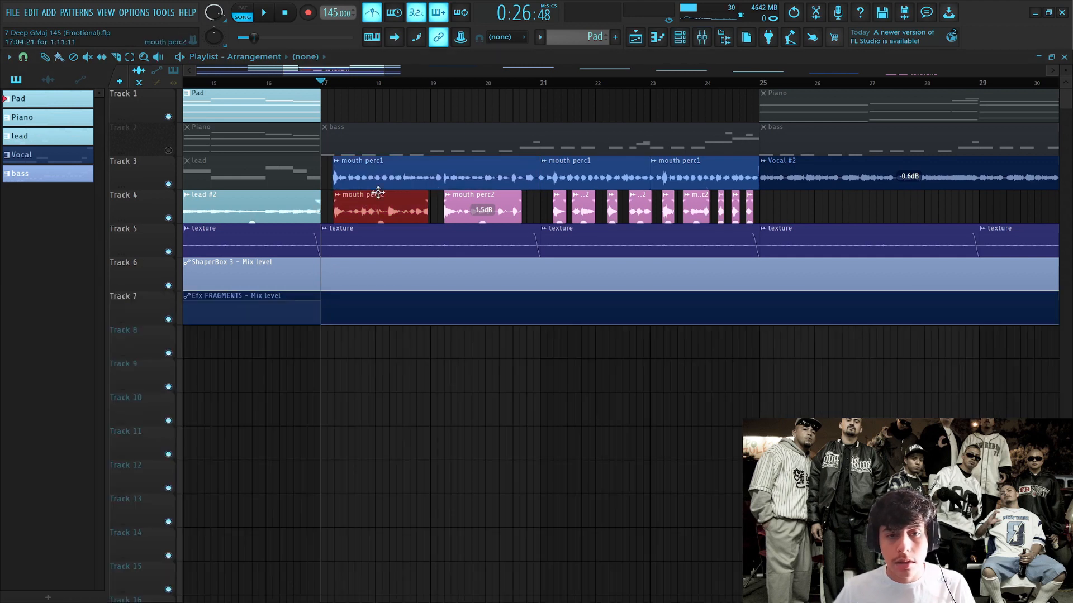
pyautogui.click(701, 37)
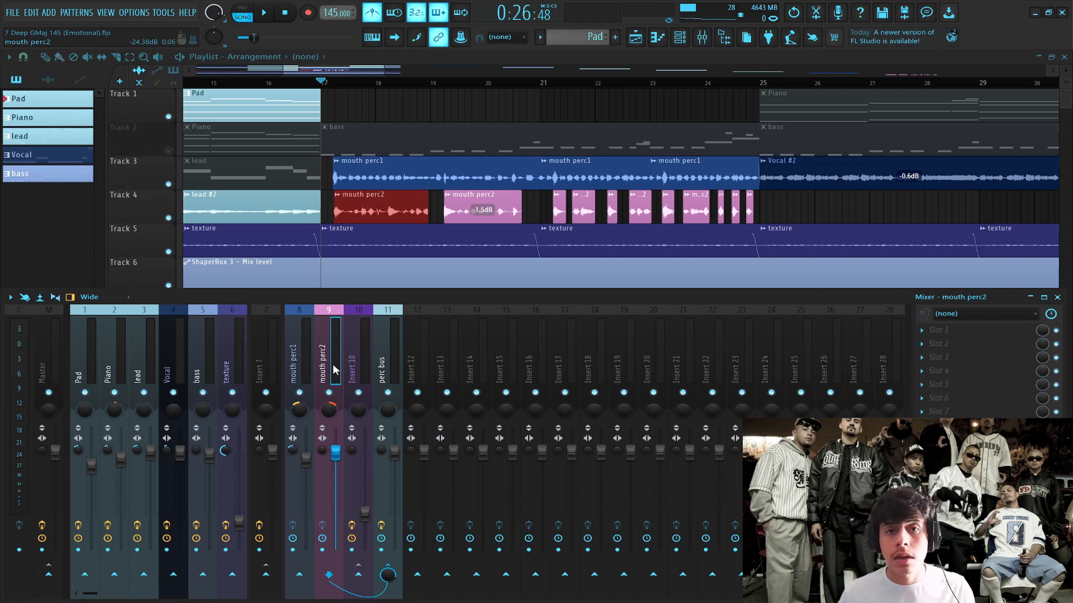
# - Select the mouth perc1 and mouth perc2 mixer channels together, followed by the perc bus channel
pyautogui.click(306, 351)
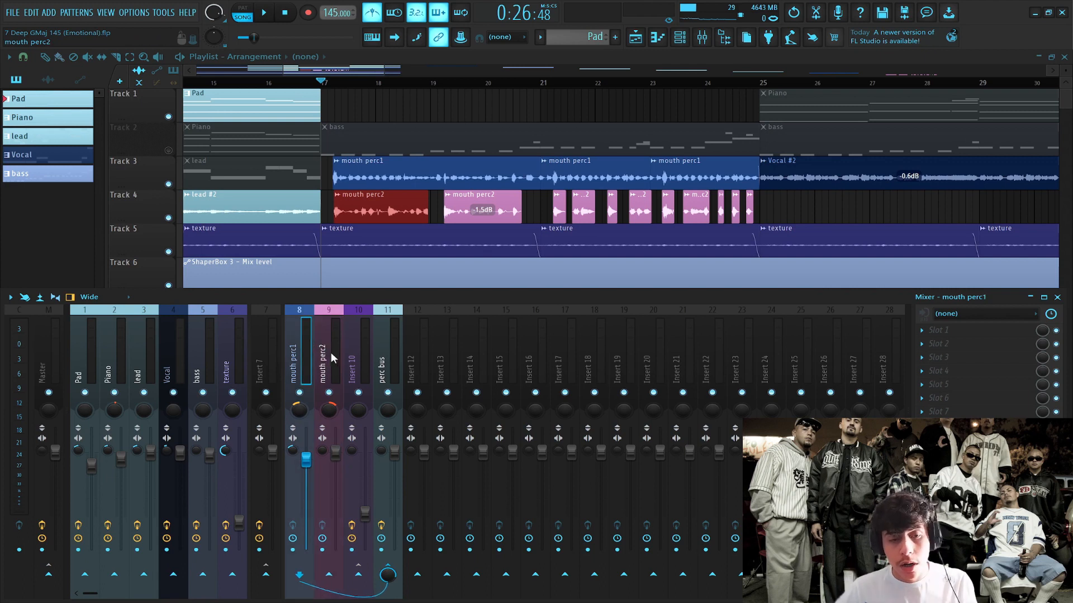
pyautogui.keyDown('ctrl'); pyautogui.click(331, 352); pyautogui.keyUp('ctrl')
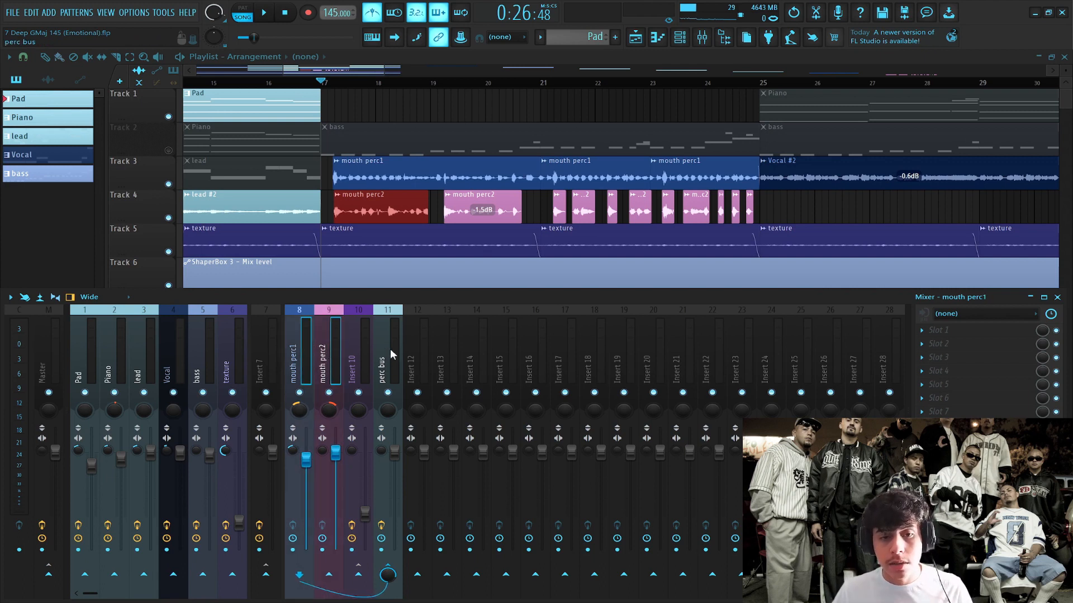
pyautogui.moveTo(363, 351); pyautogui.dragTo(385, 360)
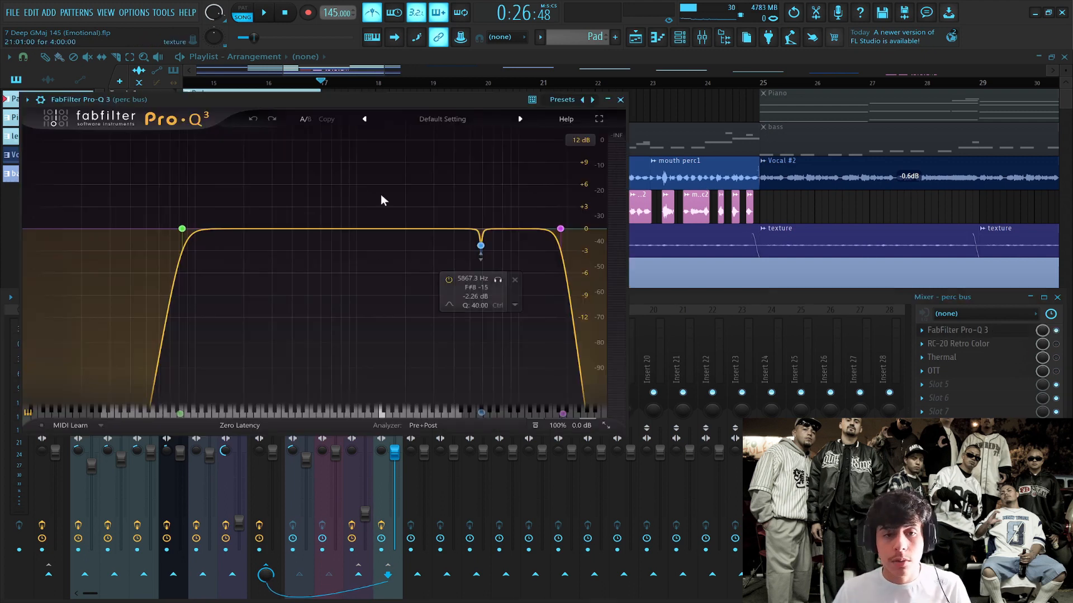
# - Examine the low-cut, high-cut and narrow 5867 Hz dynamic bands in the perc bus's FabFilter Pro-Q 3
pyautogui.moveTo(416, 98); pyautogui.dragTo(539, 198)
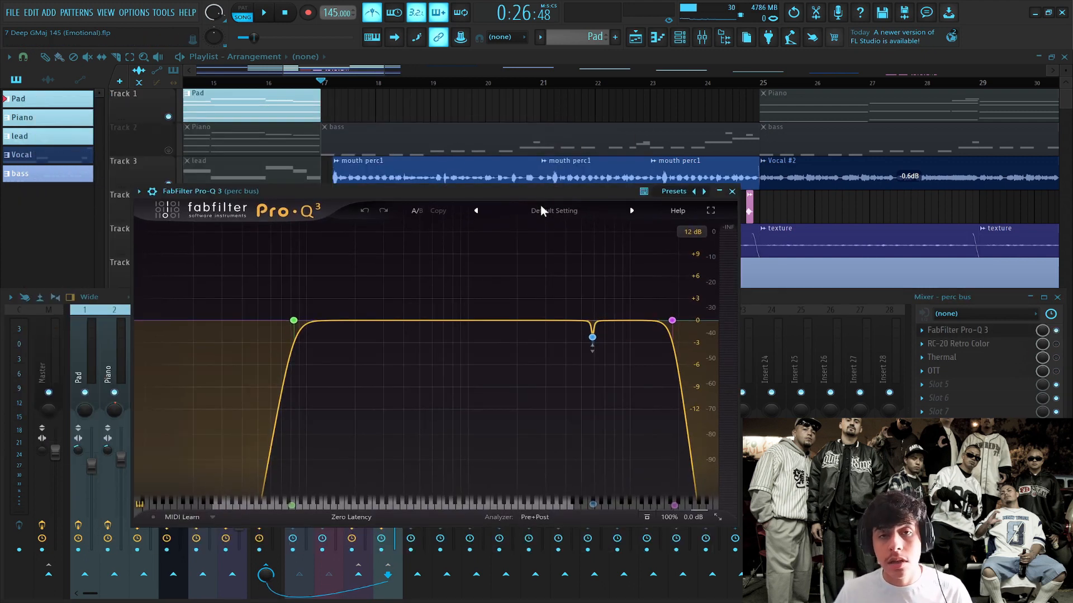
pyautogui.moveTo(680, 316)
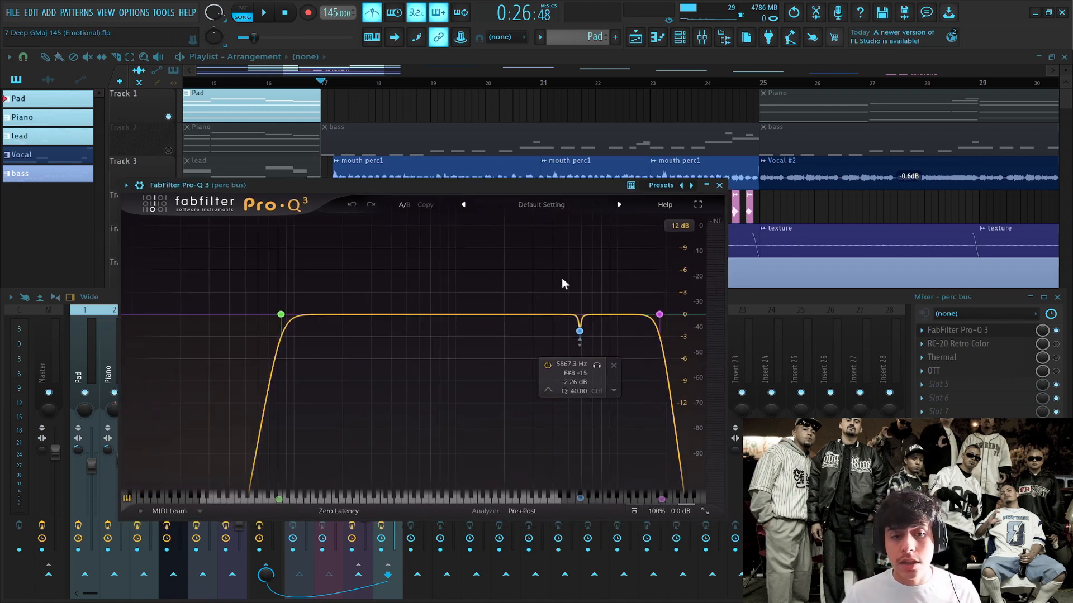
pyautogui.moveTo(293, 324)
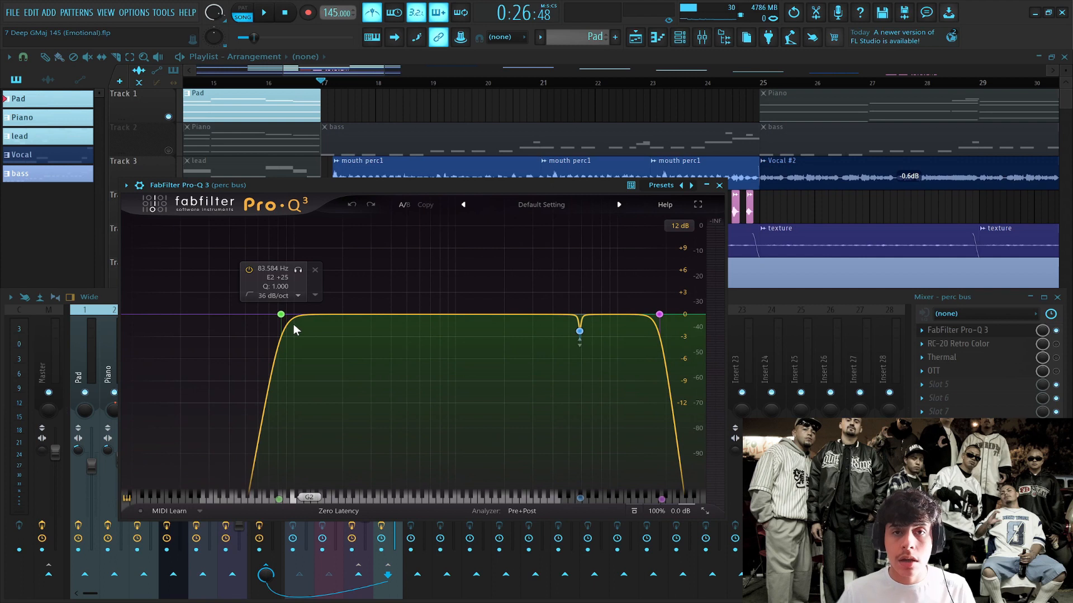
pyautogui.moveTo(640, 318)
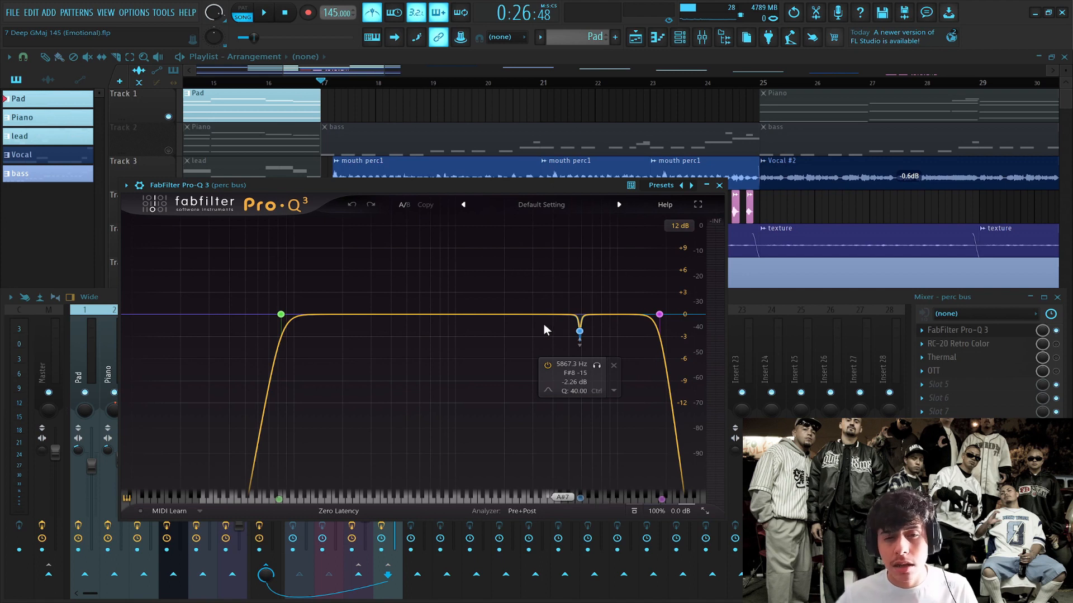
pyautogui.rightClick(580, 332)
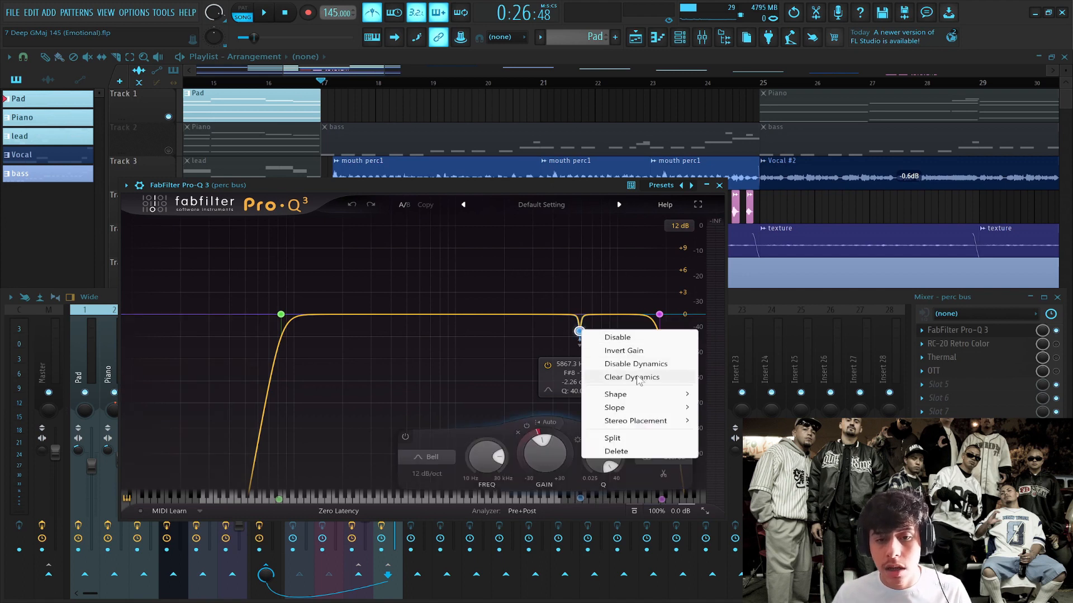
# - Play the mouth percussion from bar 17 while watching the FabFilter Pro-Q 3 analyzer, and close the EQ
pyautogui.scroll(-2, 475, 162)
pyautogui.moveTo(463, 186); pyautogui.dragTo(469, 220)
pyautogui.scroll(1, 427, 162)
pyautogui.press('space')
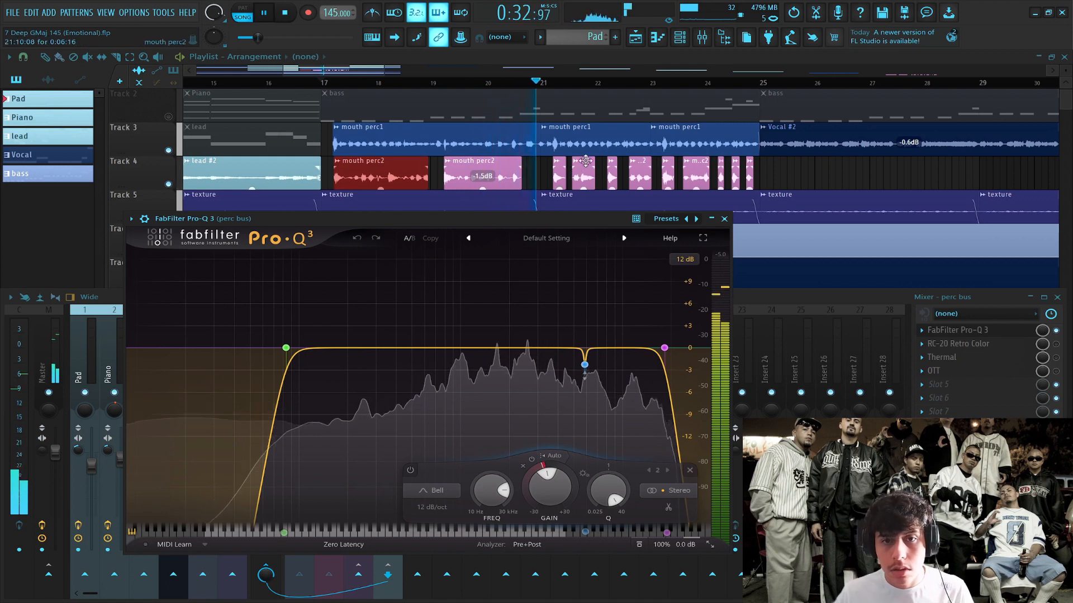
pyautogui.press('space')
pyautogui.click(724, 218)
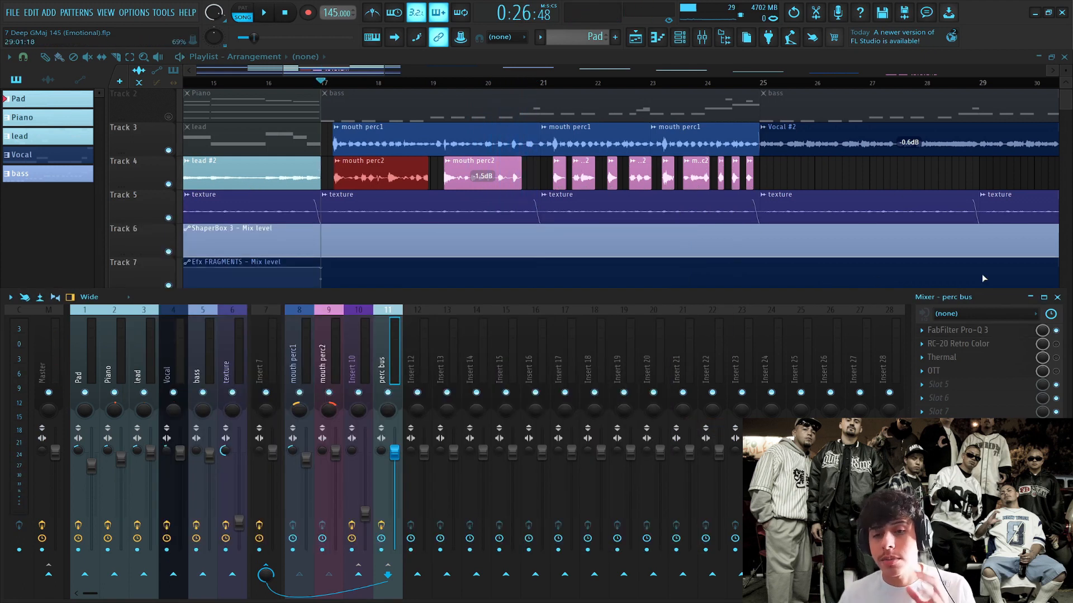
# - Open RC-20 Retro Color on the perc bus and examine its Noise and Space settings
pyautogui.click(957, 343)
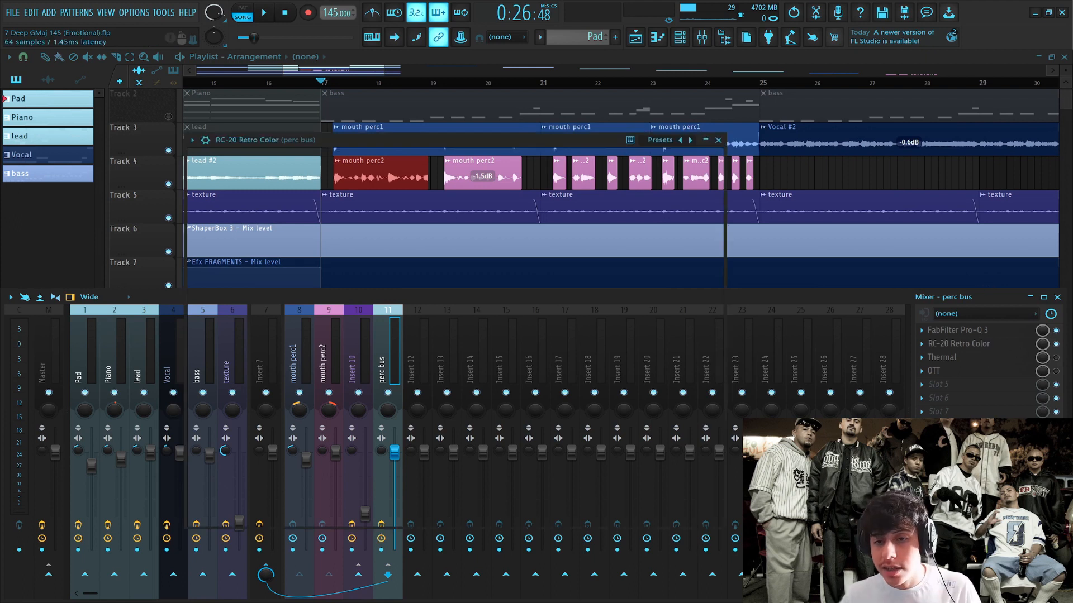
pyautogui.moveTo(449, 144); pyautogui.dragTo(459, 128)
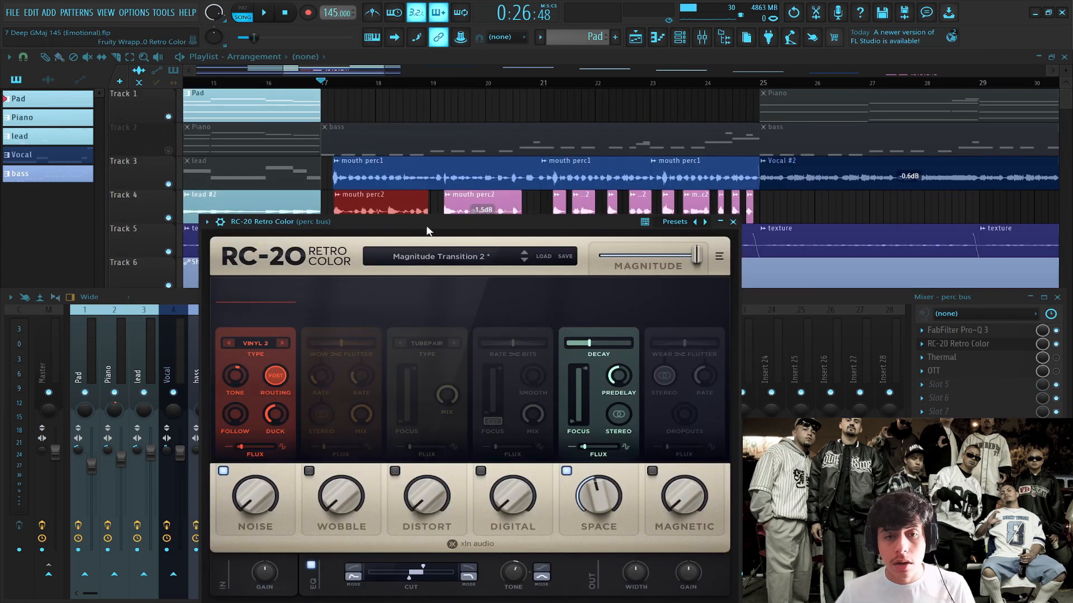
pyautogui.moveTo(427, 218); pyautogui.dragTo(433, 237)
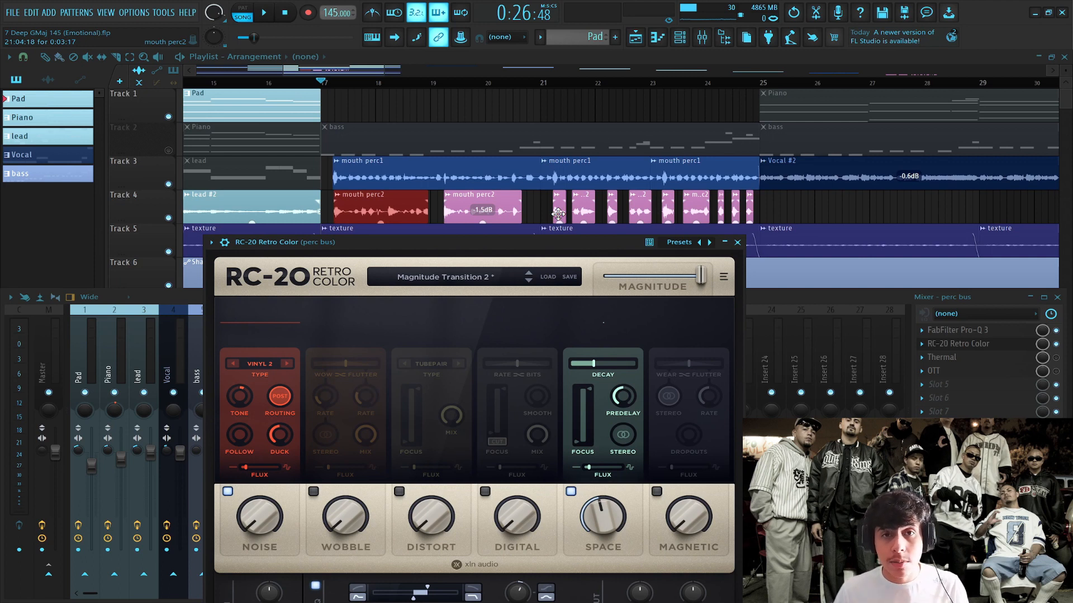
# - Clear the clip selection and play the mouth percussion from bar 17 through RC-20 Retro Color
pyautogui.scroll(2, 351, 111)
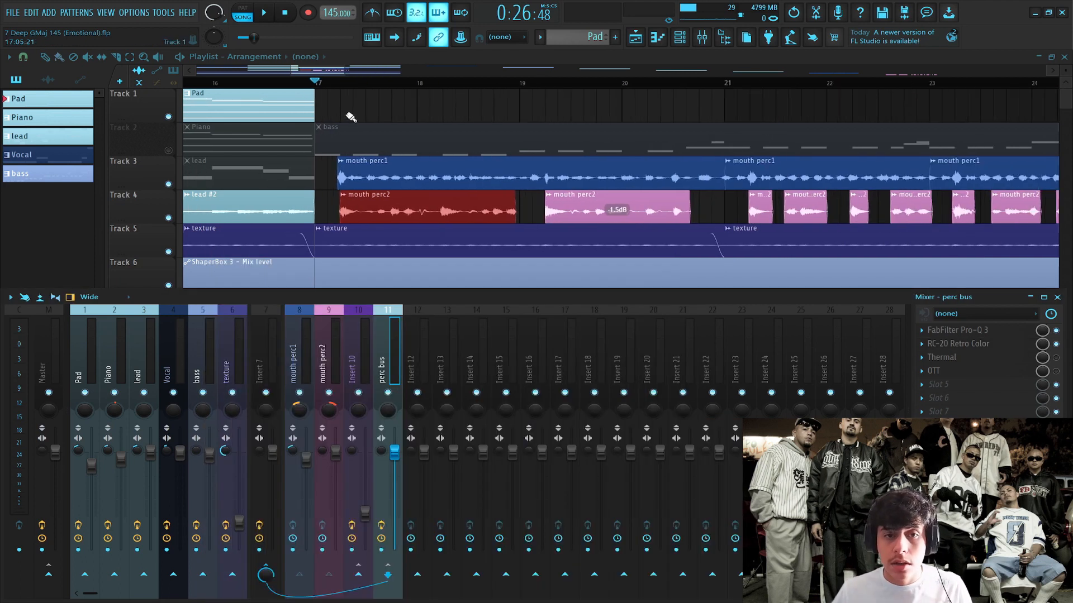
pyautogui.keyDown('ctrl'); pyautogui.click(351, 111); pyautogui.keyUp('ctrl')
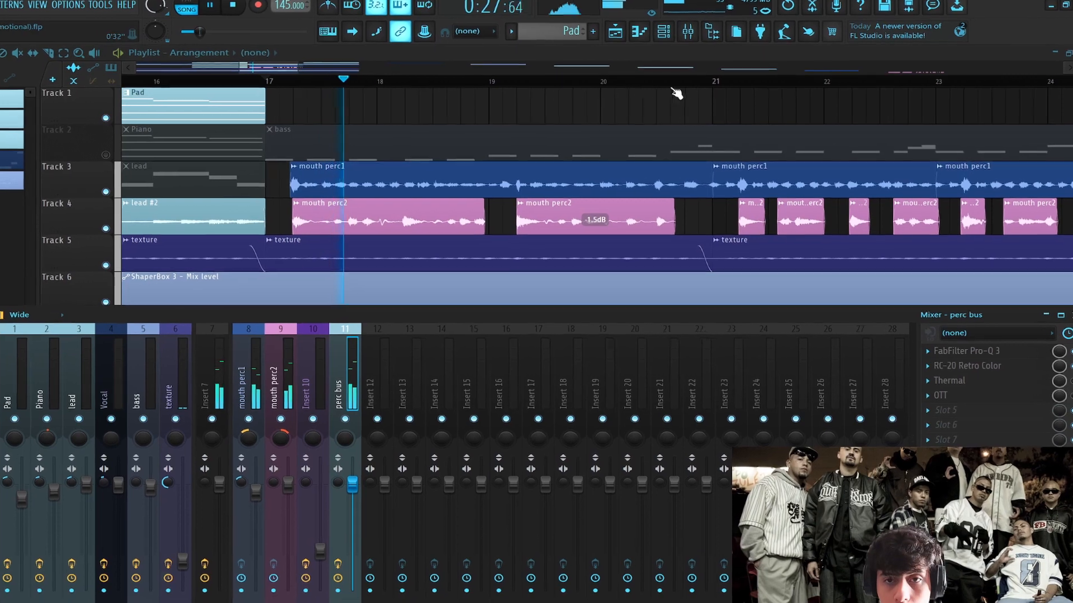
pyautogui.scroll(-5, 673, 90)
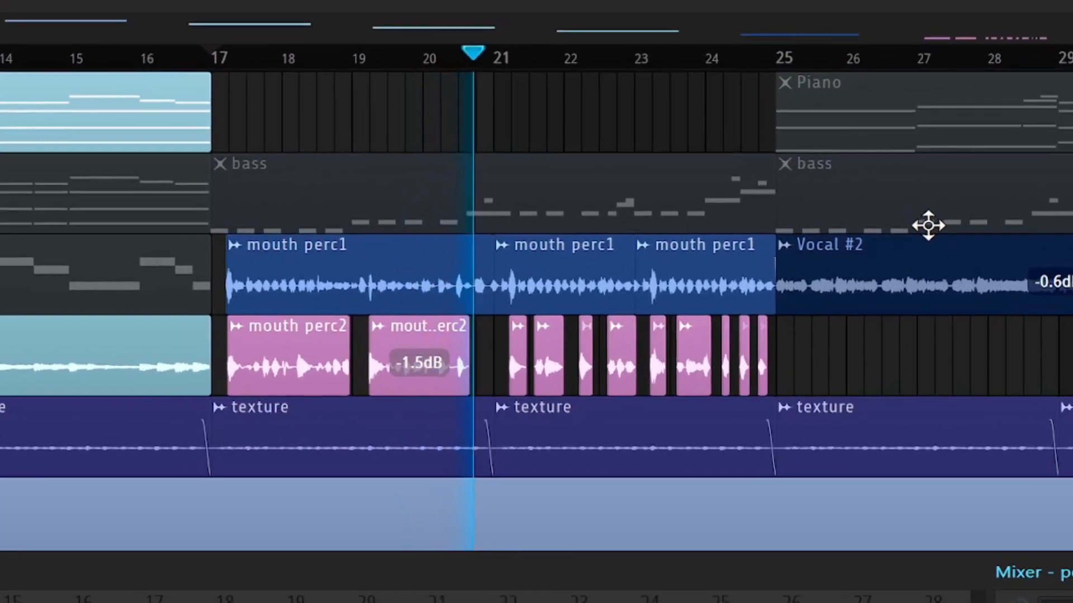
pyautogui.press('space')
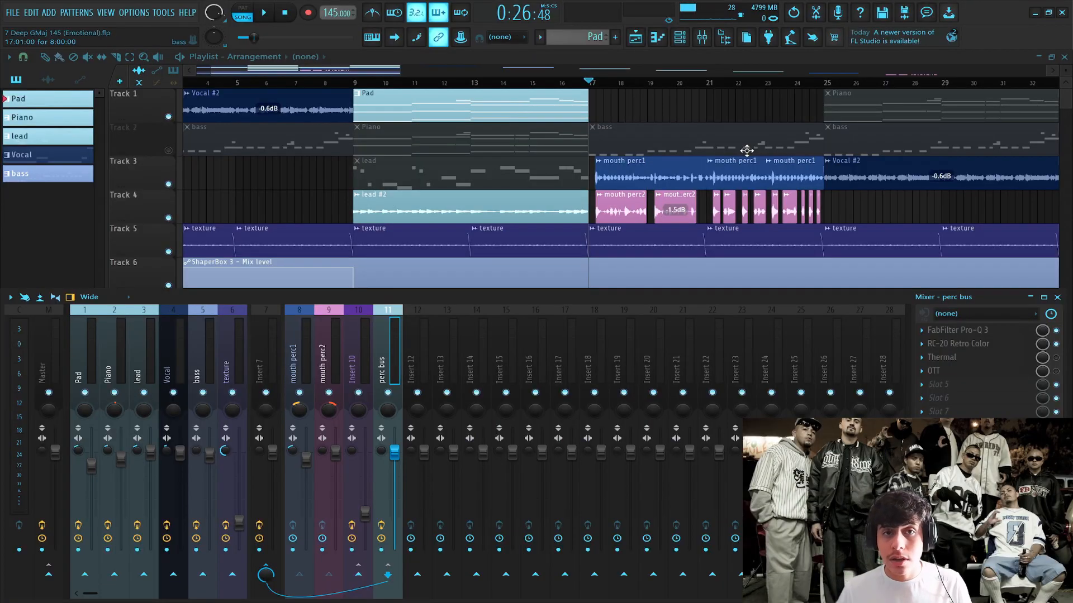
# - Open Thermal on the perc bus, examine its Into Eights preset, and close the plugin
pyautogui.click(941, 357)
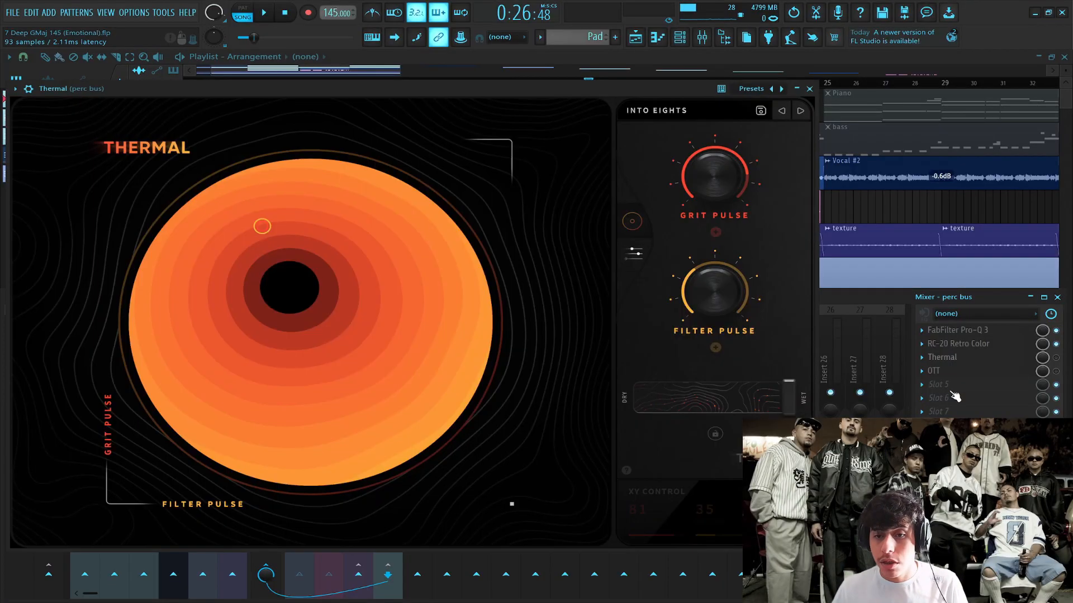
pyautogui.moveTo(302, 93); pyautogui.dragTo(344, 94)
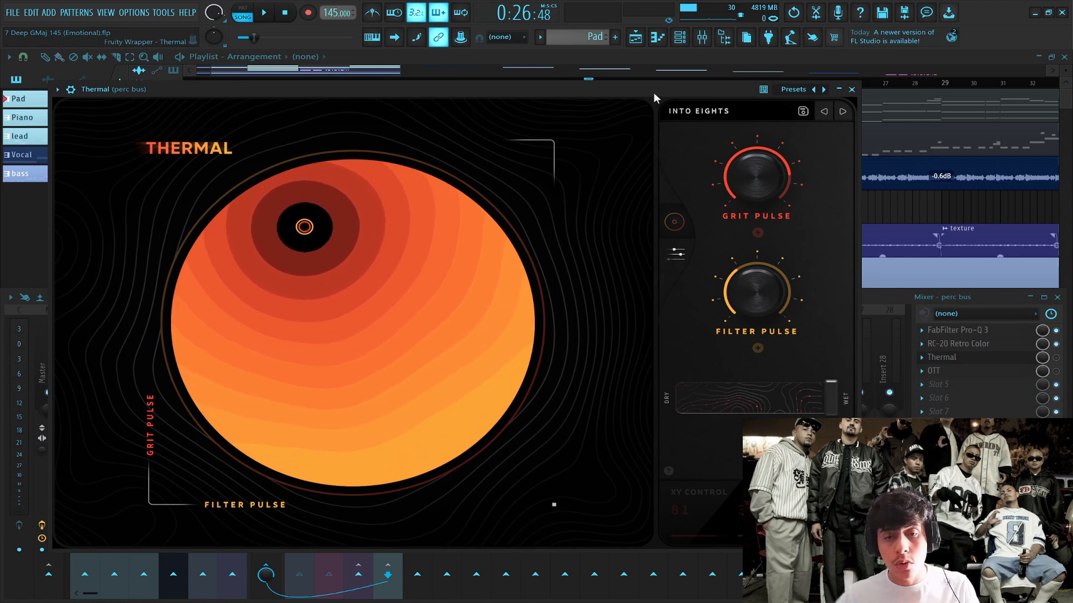
pyautogui.moveTo(651, 91); pyautogui.dragTo(656, 86)
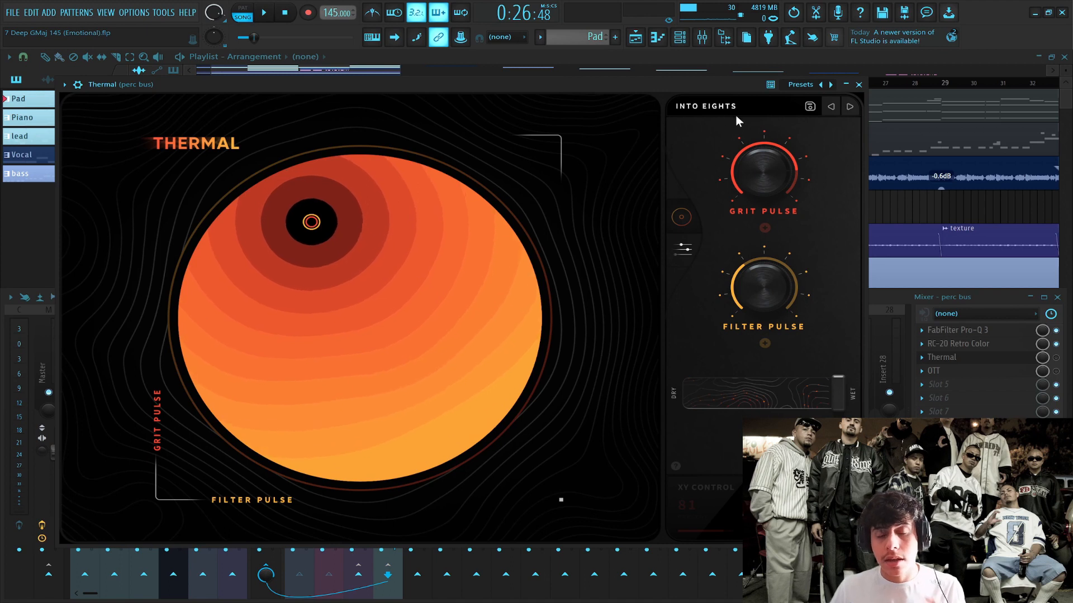
pyautogui.press('Escape')
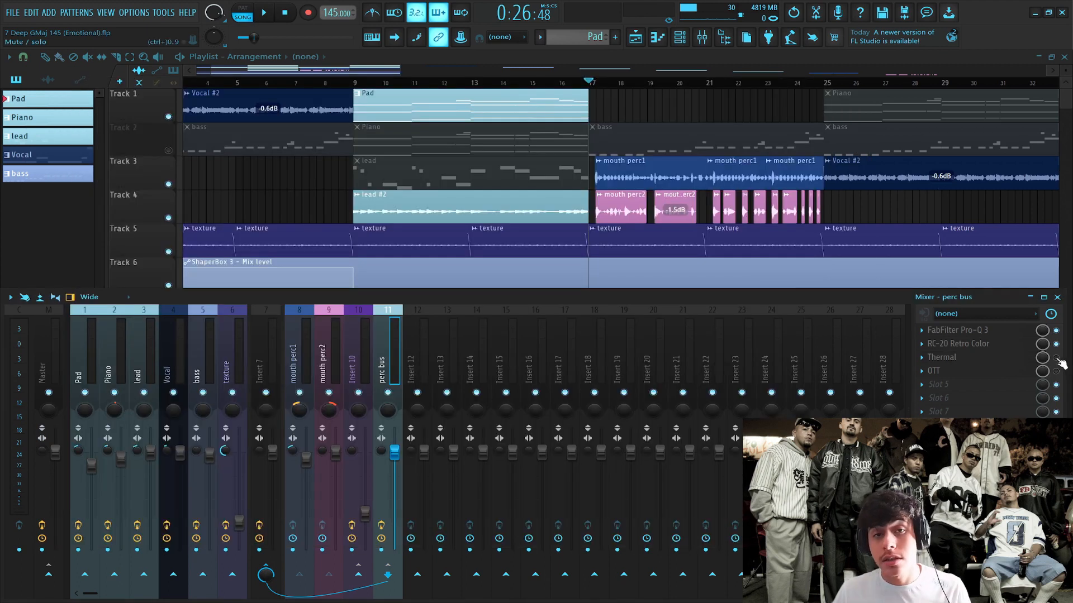
# - Compare the mouth percussion from bar 17 with Thermal bypassed and enabled on the perc bus
pyautogui.press('space')
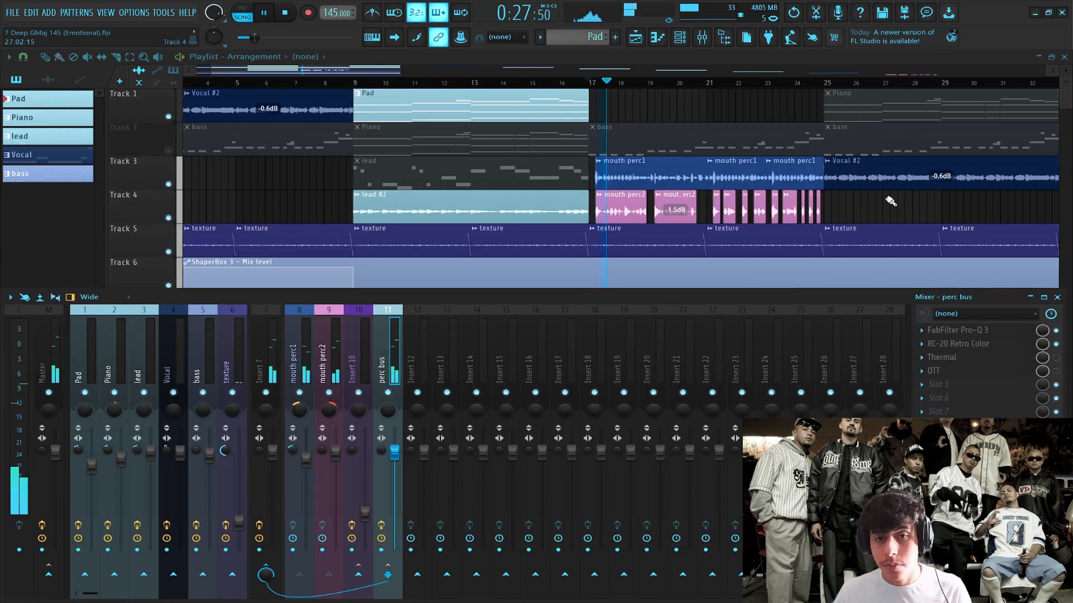
pyautogui.press('space')
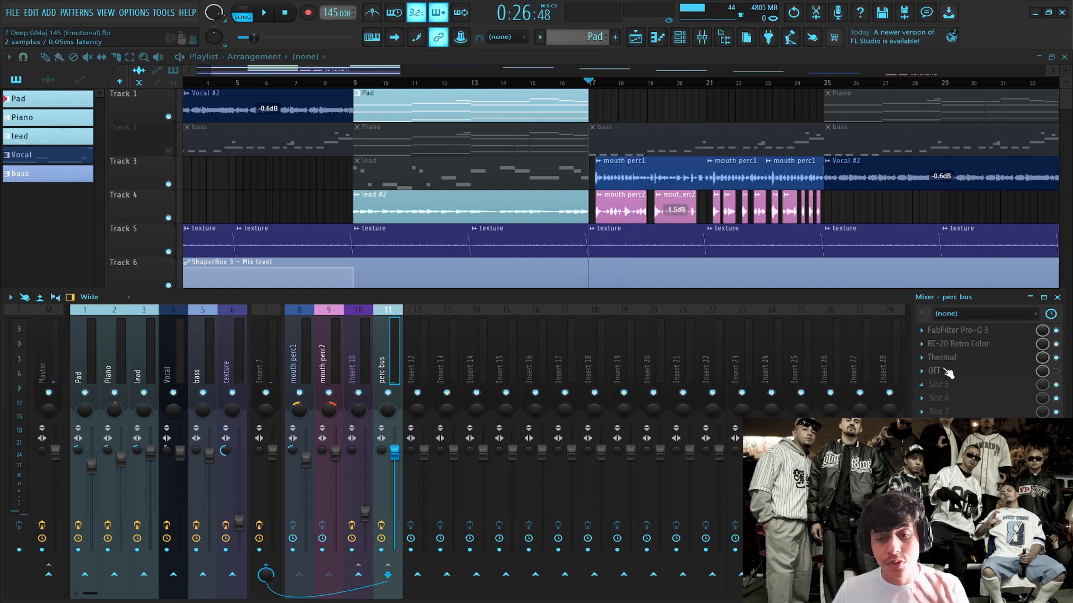
pyautogui.press('space')
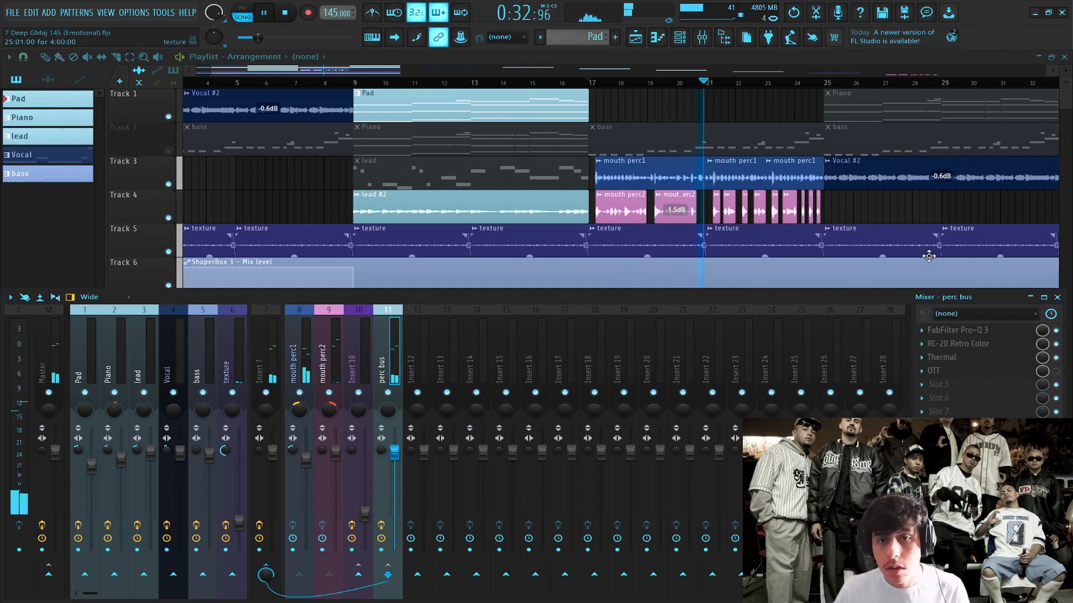
# - Stop playback, reopen Thermal on the perc bus to examine its XY control and distortion stages, and close it
pyautogui.click(942, 357)
pyautogui.press('space')
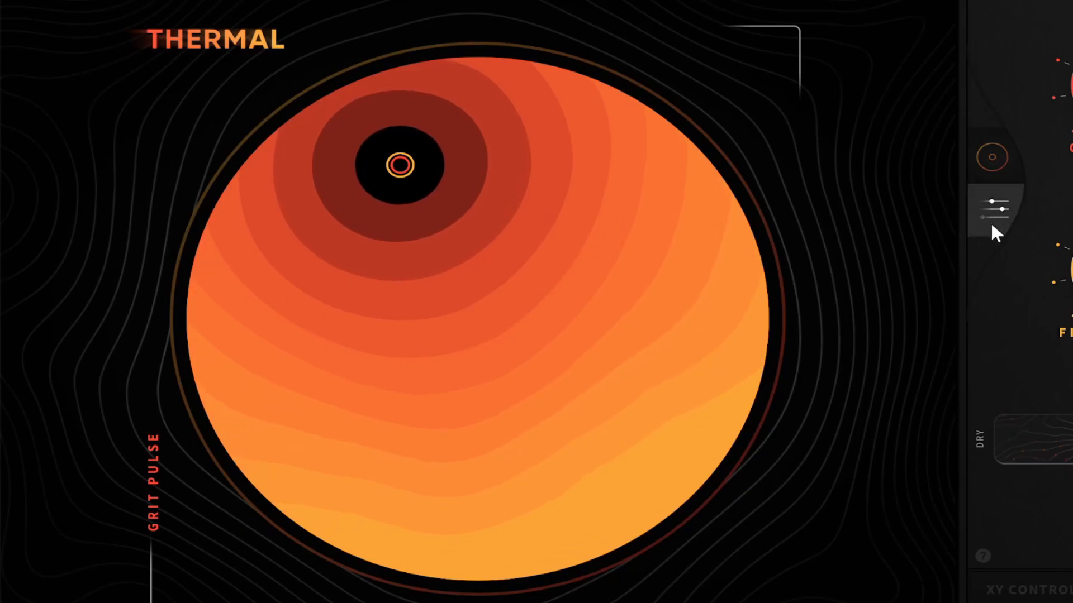
pyautogui.click(992, 225)
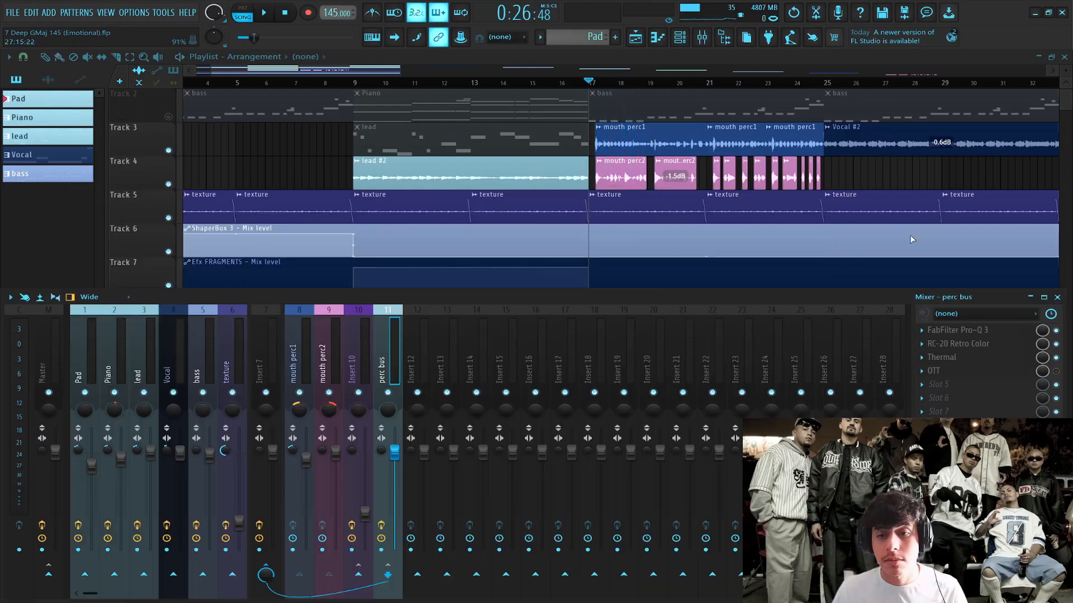
pyautogui.click(941, 357)
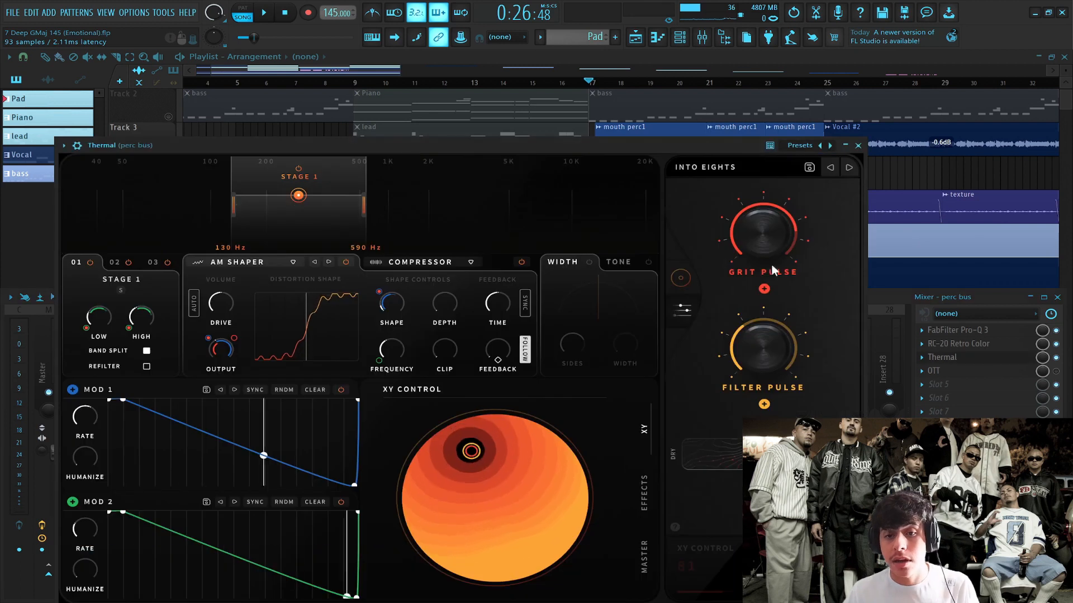
pyautogui.moveTo(620, 143); pyautogui.dragTo(620, 128)
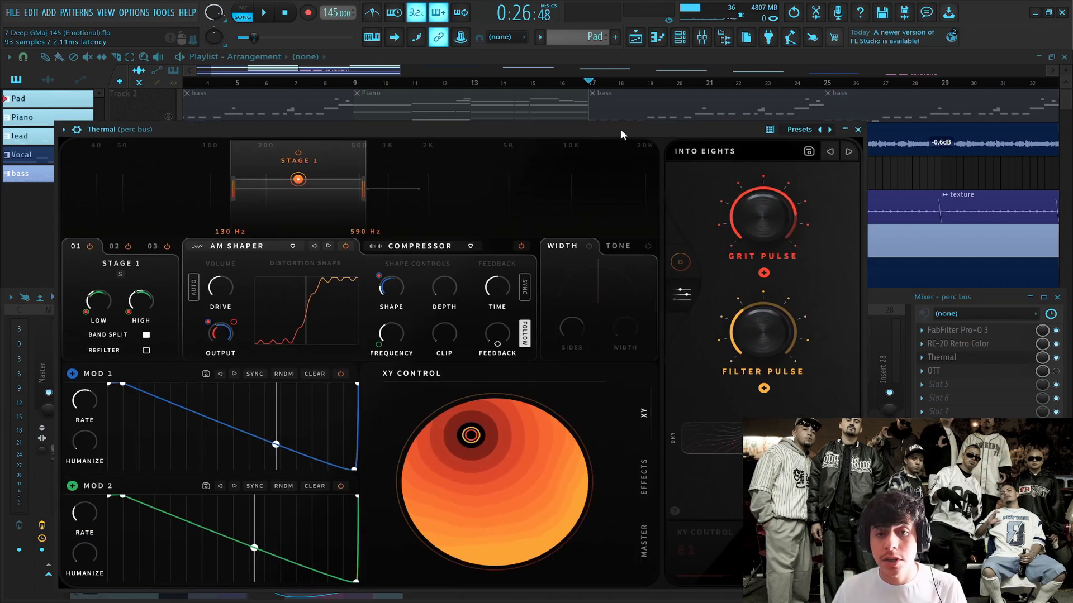
pyautogui.click(857, 130)
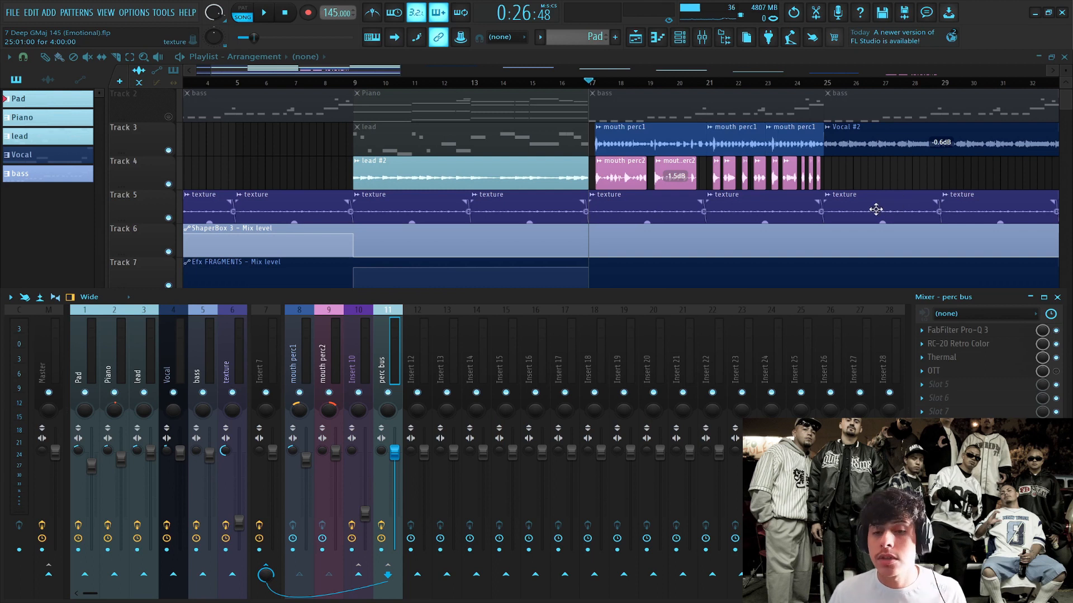
# - Open OTT on the perc bus, examine its multiband compression settings, and close the plugin
pyautogui.click(949, 371)
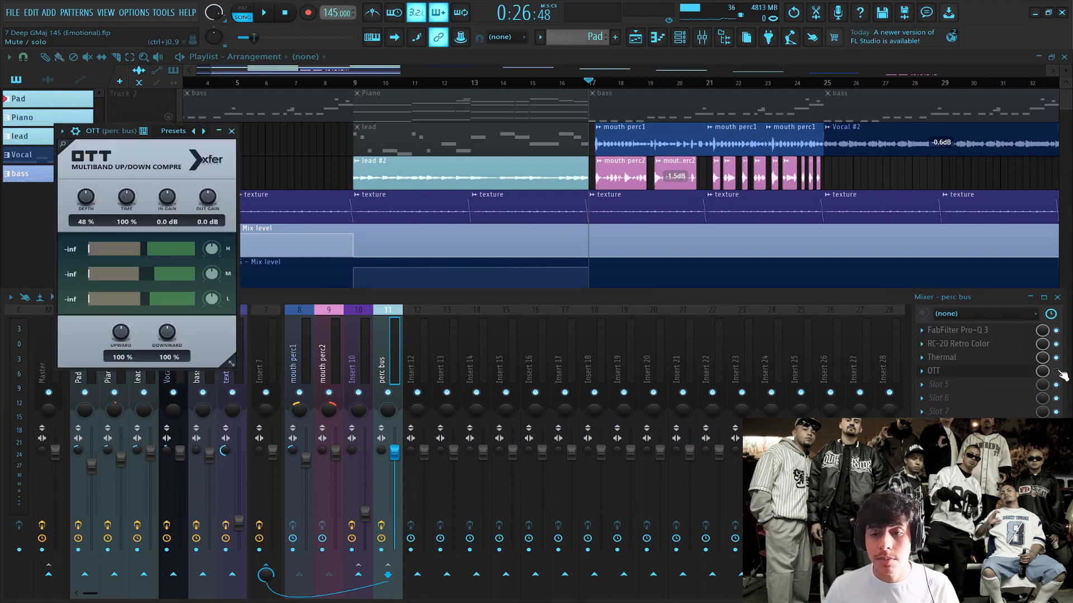
pyautogui.moveTo(103, 137); pyautogui.dragTo(293, 167)
pyautogui.press('Escape')
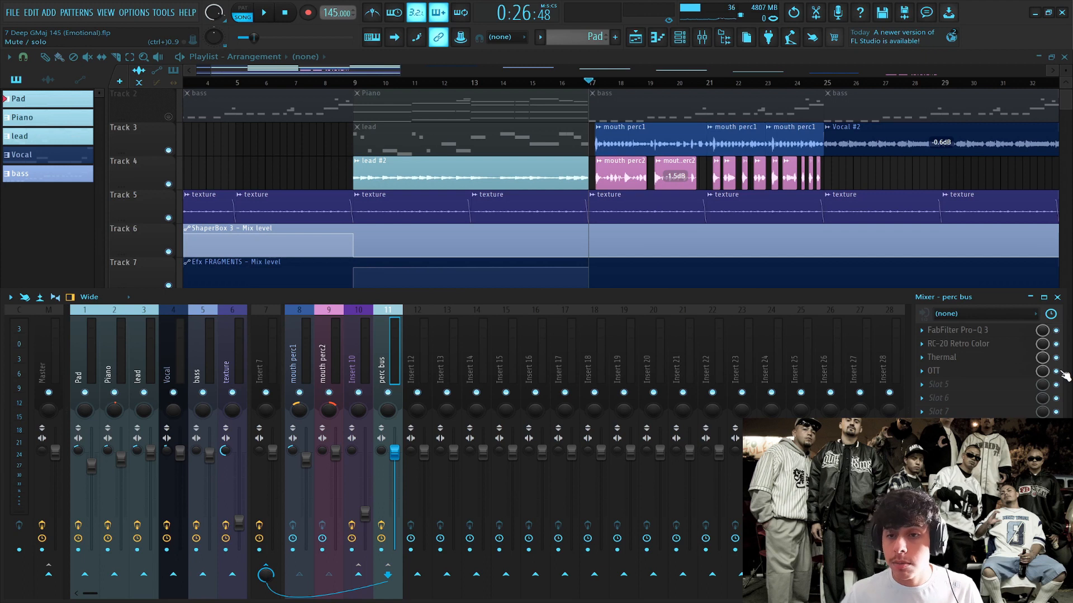
# - Play the mouth percussion from bar 17 twice to audition OTT on the perc bus
pyautogui.press('space')
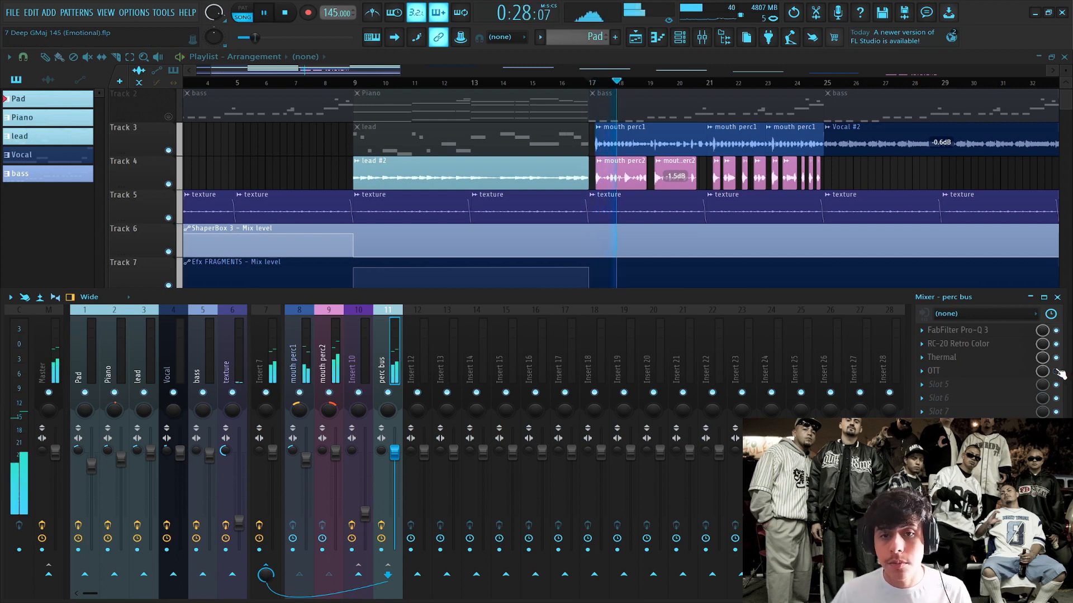
pyautogui.press('space')
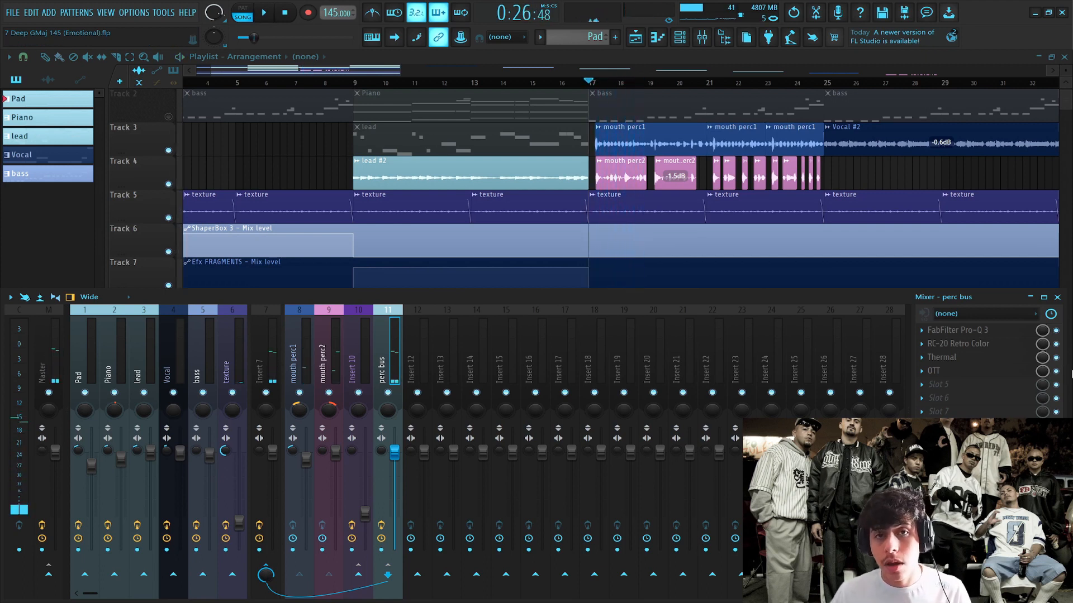
pyautogui.press('space')
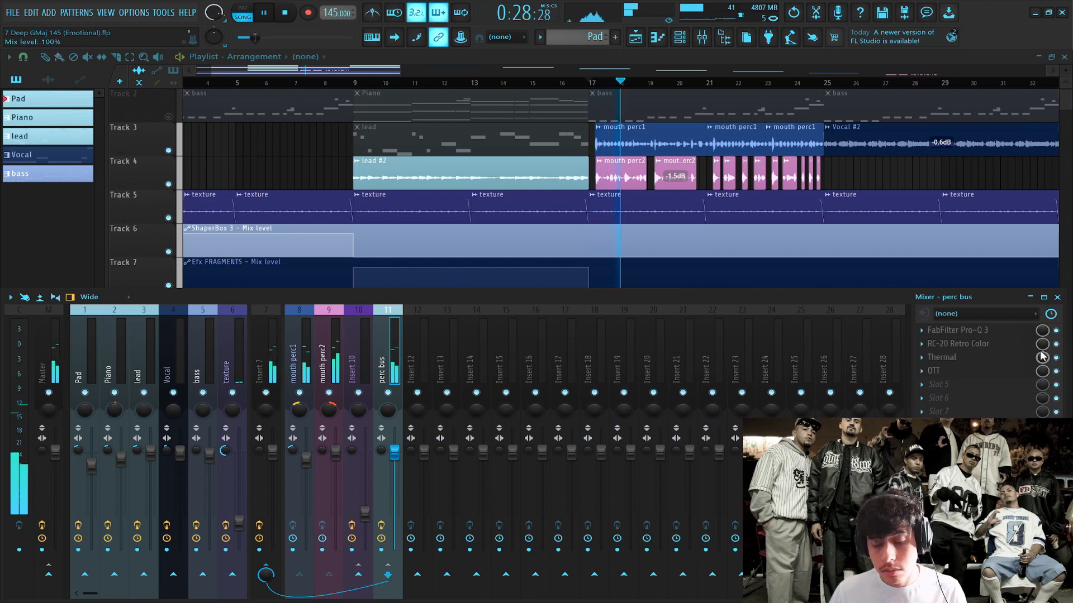
pyautogui.press('space')
# - Unmute Track 2, show the mixer, and play the mouth percussion with the bass from bar 17
pyautogui.scroll(1, 174, 152)
pyautogui.click(168, 151)
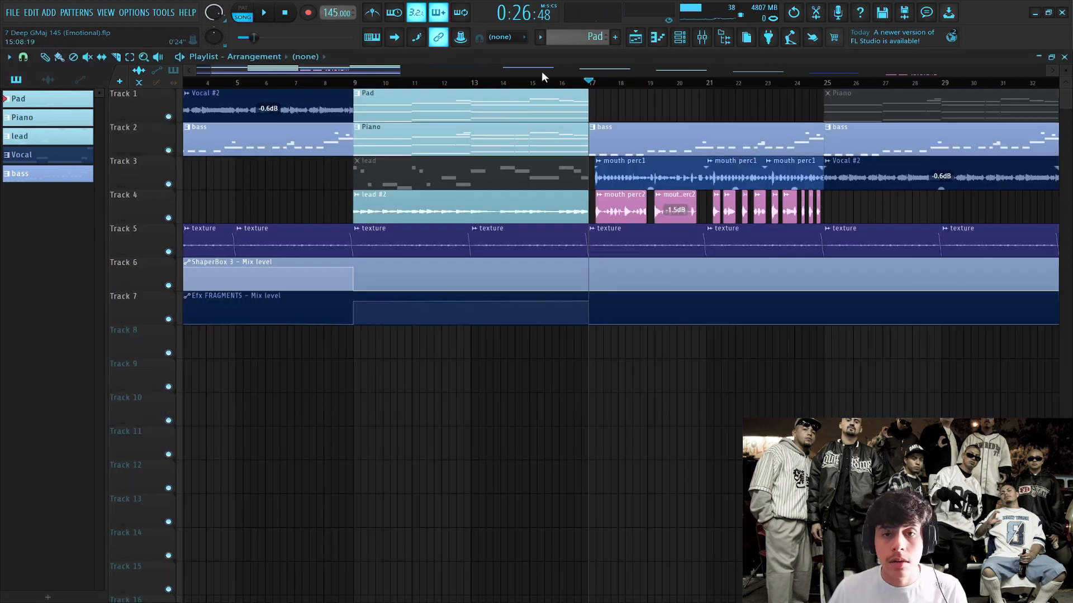
pyautogui.click(701, 37)
pyautogui.press('space')
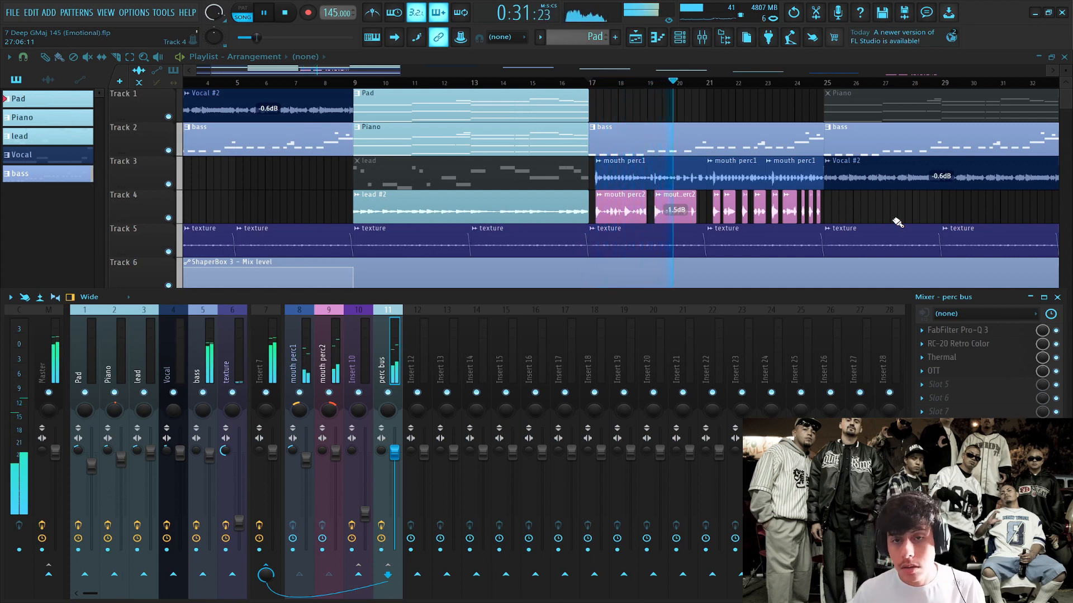
pyautogui.press('space')
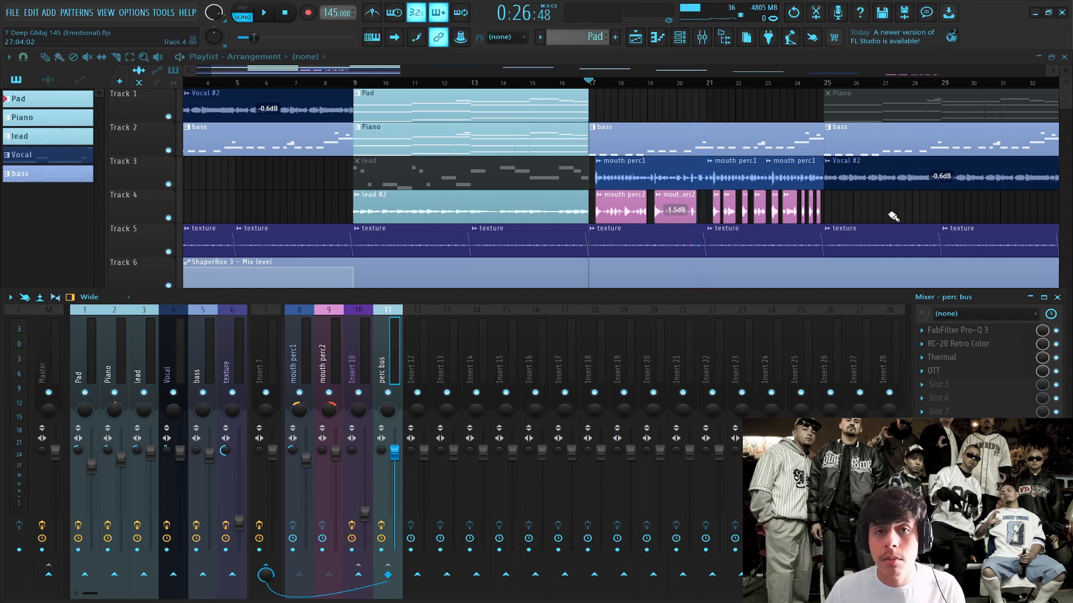
# - Check the effect slots and routing of Insert 10, mouth perc1 and the perc bus in the mixer
pyautogui.press('F9')
pyautogui.moveTo(329, 71)
pyautogui.mouseDown()
pyautogui.moveTo(402, 74)
pyautogui.moveTo(313, 74)
pyautogui.mouseUp()
pyautogui.hscroll(3, 694, 79)
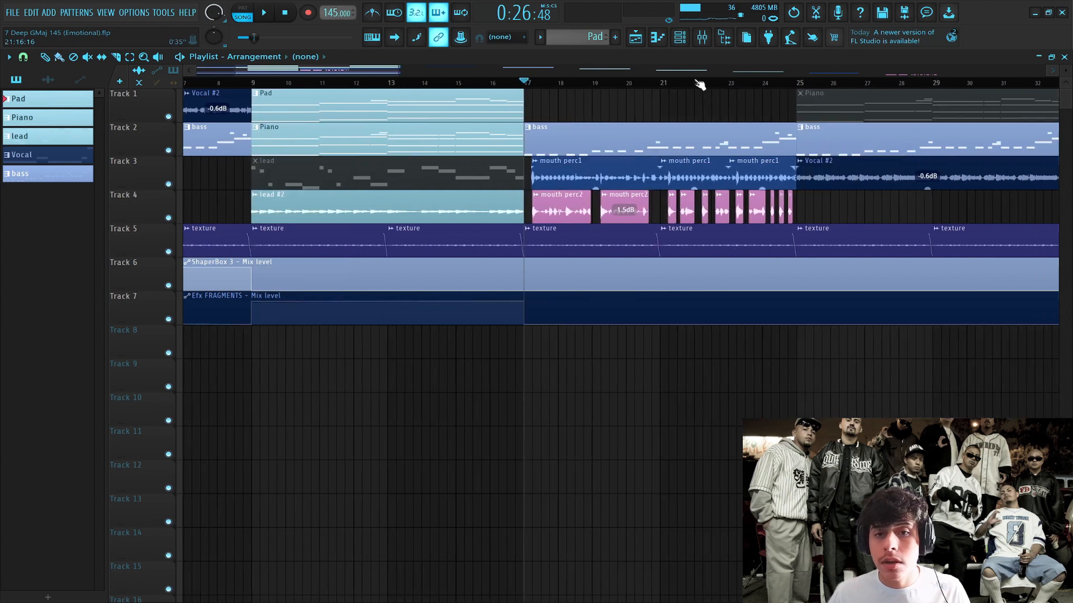
pyautogui.scroll(-3, 699, 84)
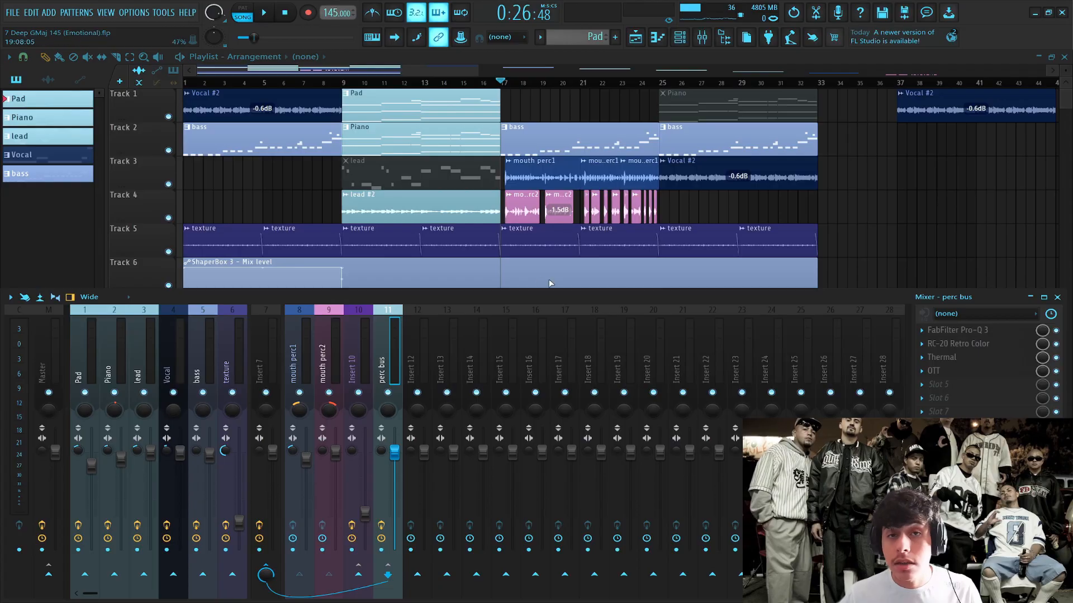
pyautogui.click(357, 358)
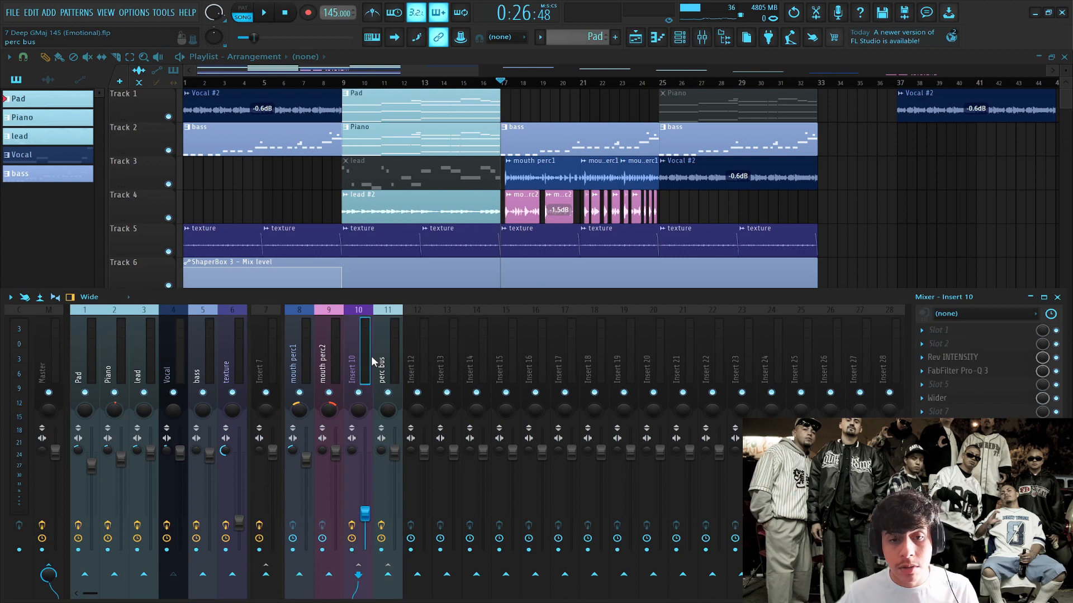
pyautogui.click(303, 361)
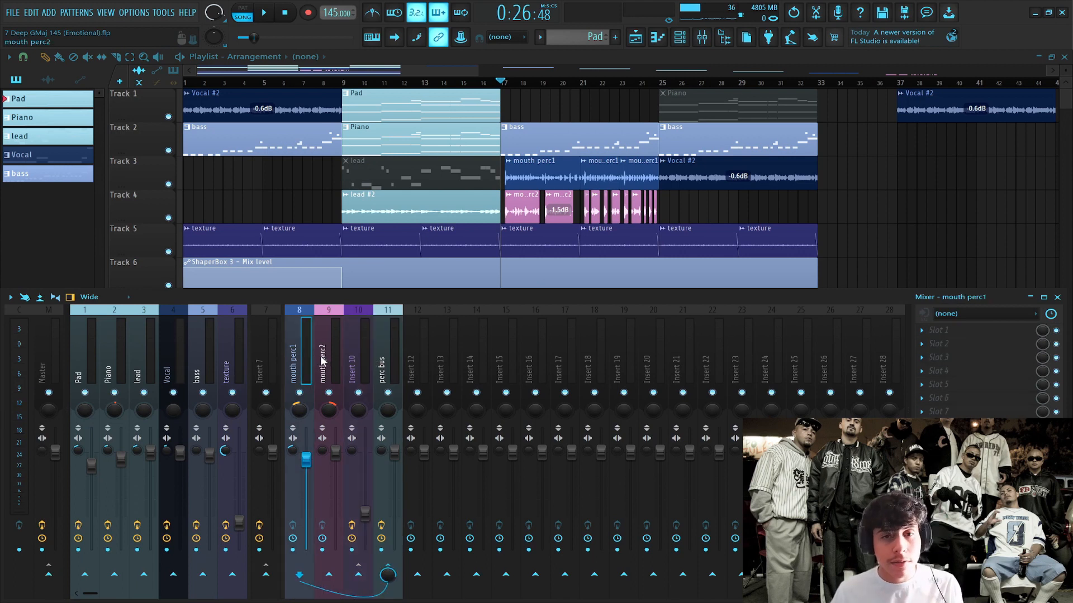
pyautogui.click(396, 349)
# - Play the arrangement from bar 17 several times to hear the mouth percussion together with the bass and texture
pyautogui.press('space')
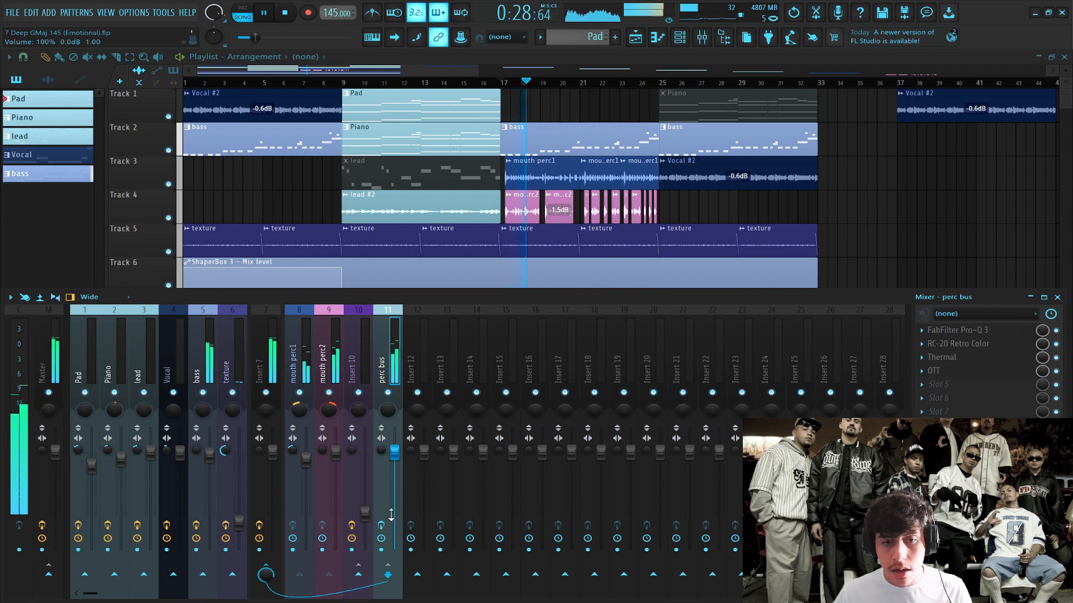
pyautogui.press('space')
pyautogui.press('space')
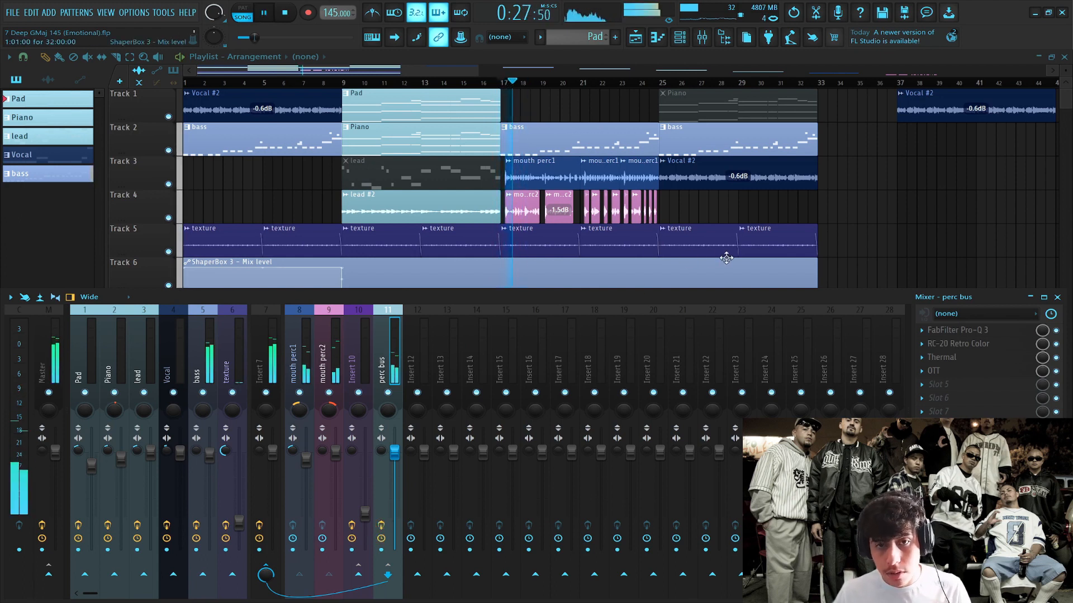
pyautogui.press('space')
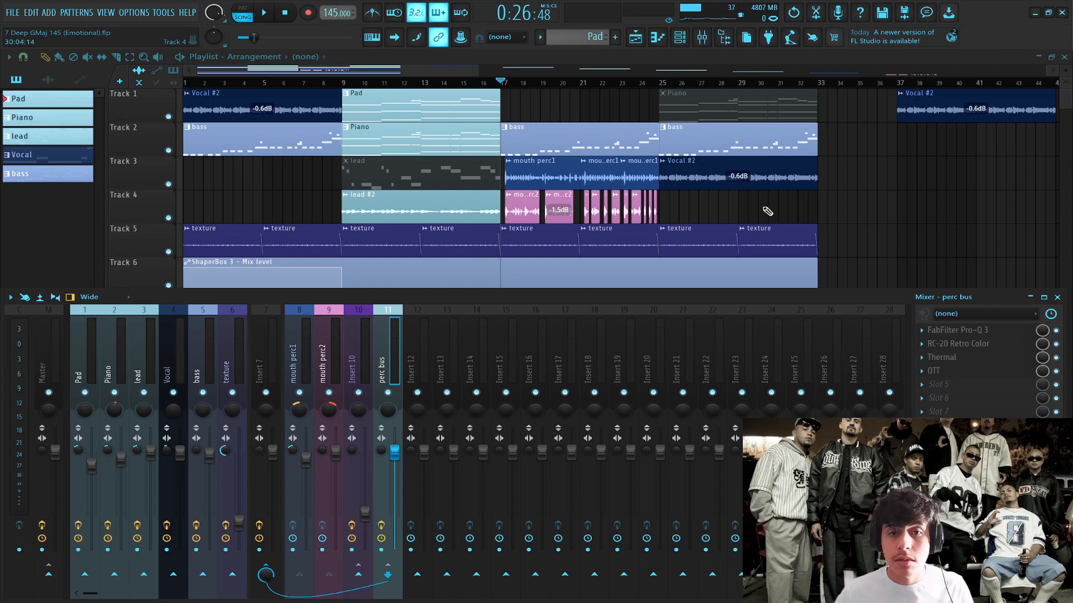
pyautogui.press('space')
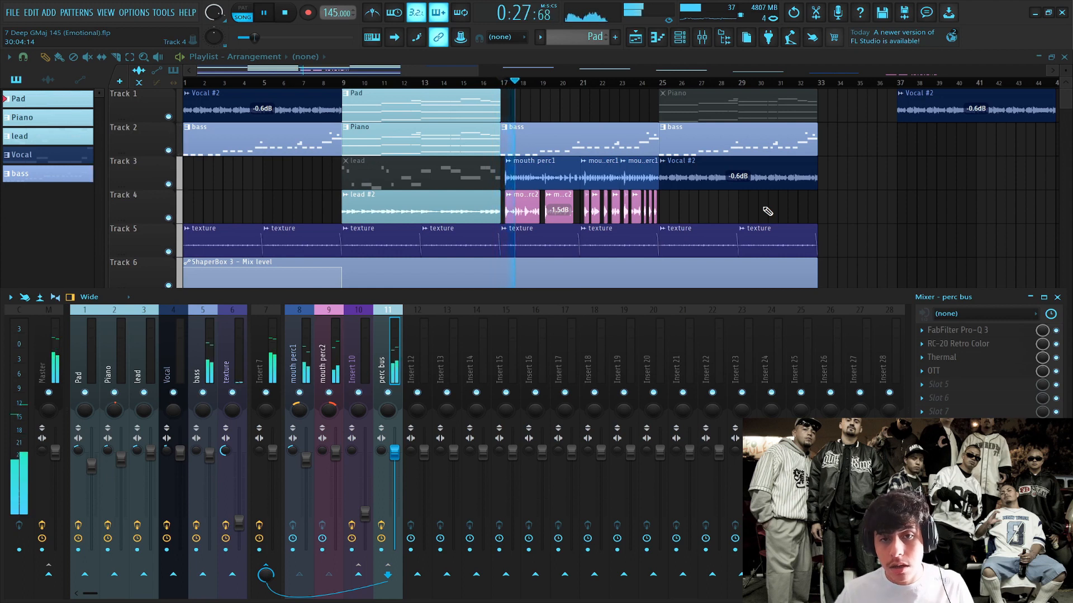
pyautogui.press('space')
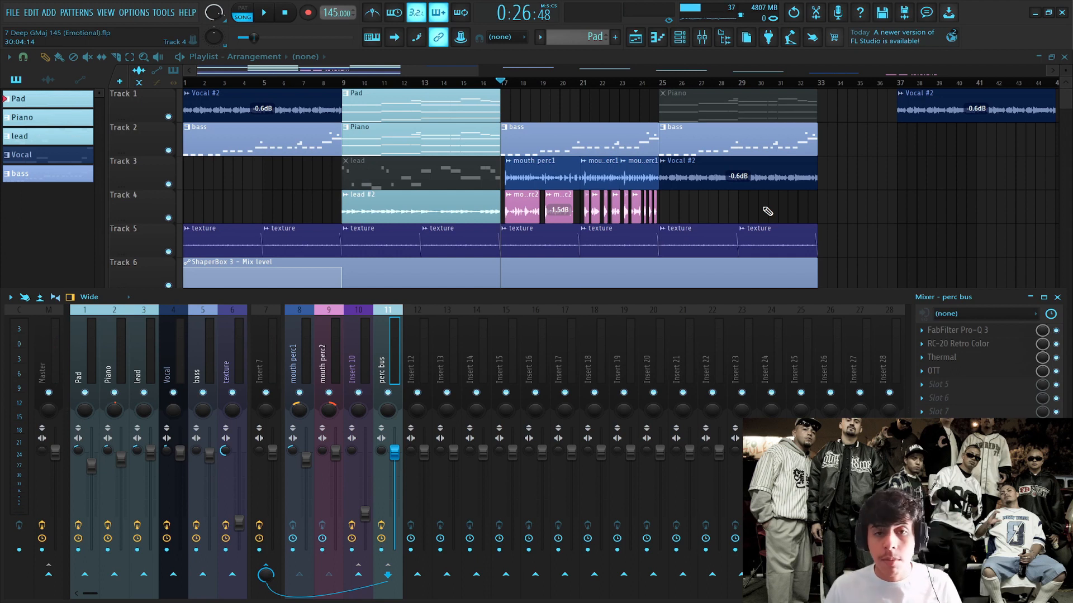
# - Hide the mixer, move the playhead through the mouth percussion section, and return it to bar 17
pyautogui.scroll(-2, 484, 237)
pyautogui.scroll(2, 483, 237)
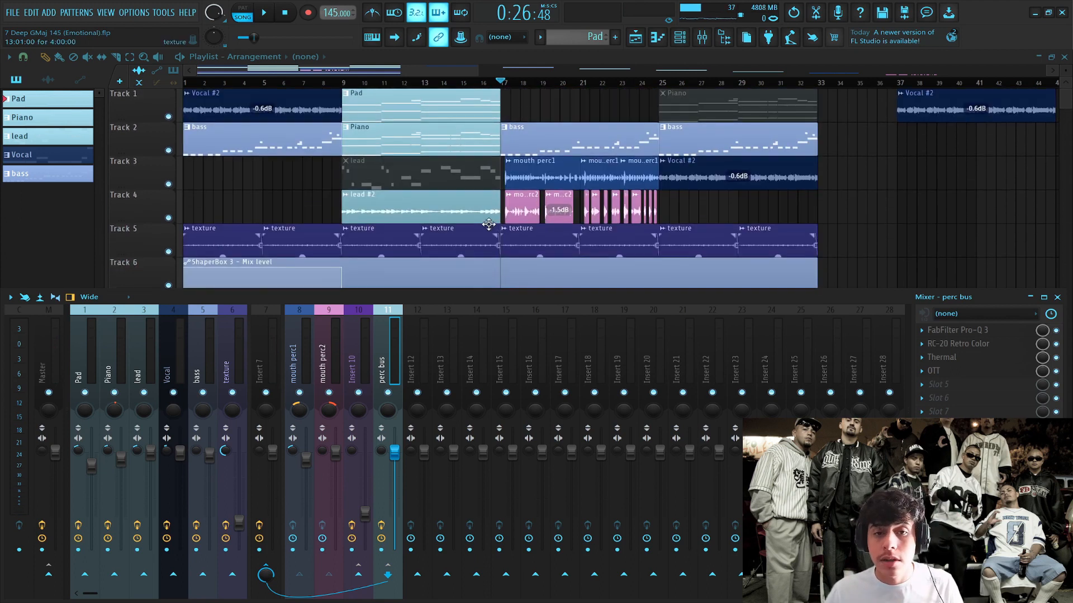
pyautogui.press('F9')
pyautogui.moveTo(838, 102); pyautogui.dragTo(266, 366)
pyautogui.click(266, 367)
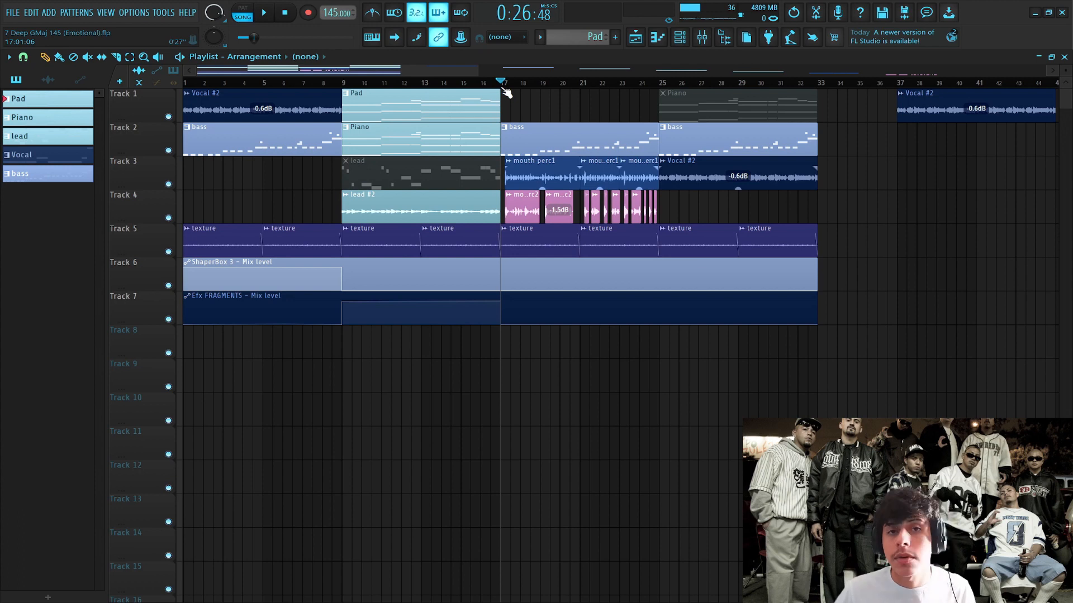
pyautogui.moveTo(504, 86); pyautogui.dragTo(657, 86)
pyautogui.doubleClick(650, 85)
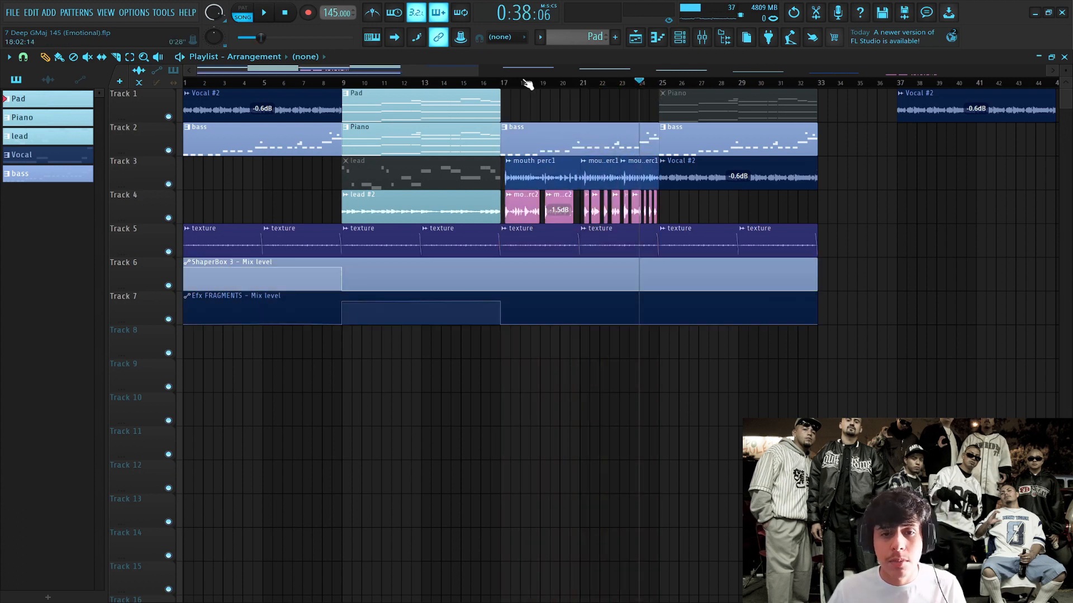
pyautogui.click(506, 82)
# - Examine the mouth percussion section and the whole arrangement, including the separate clips from bar 37 onward
pyautogui.scroll(3, 505, 82)
pyautogui.scroll(-5, 506, 84)
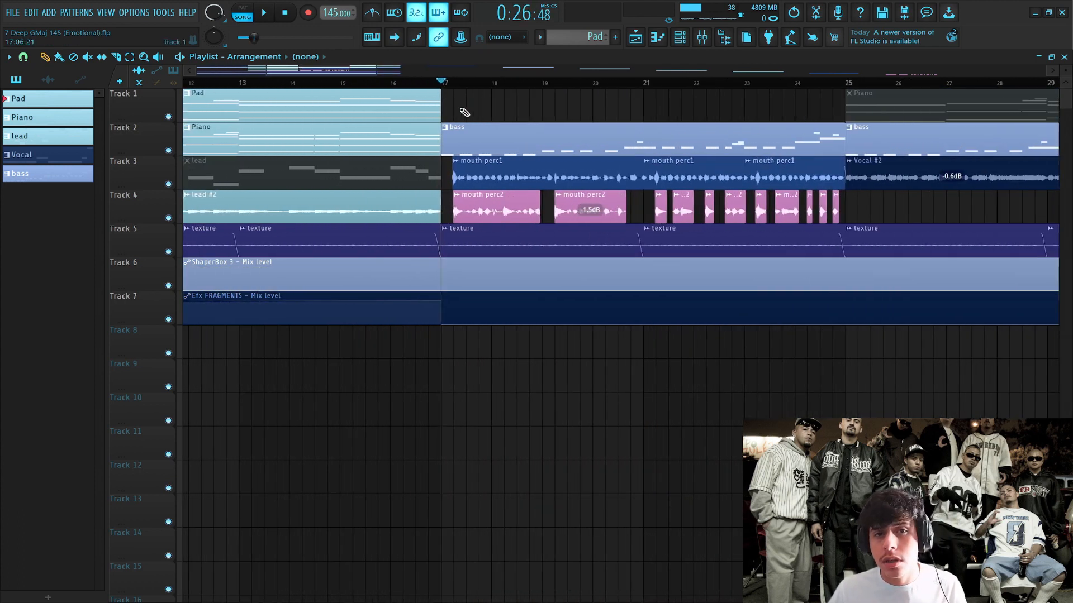
pyautogui.scroll(2, 338, 84)
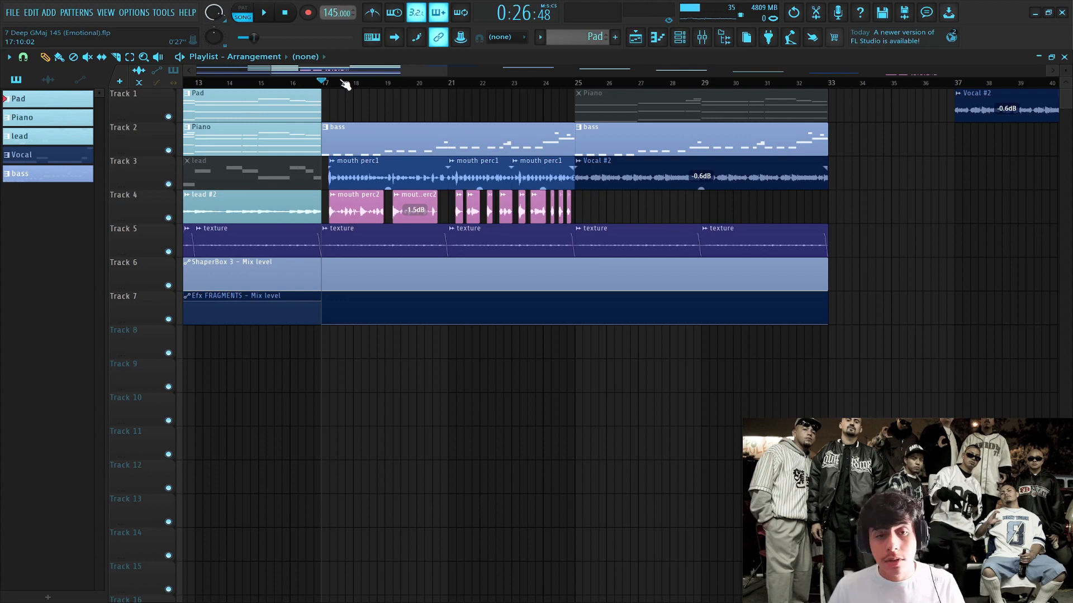
pyautogui.scroll(-5, 345, 84)
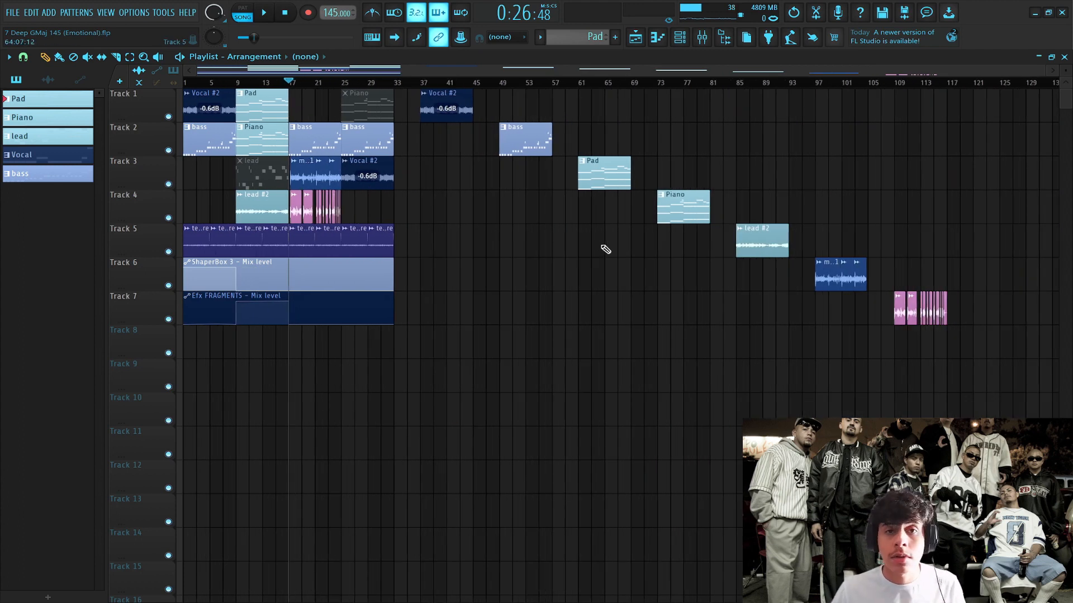
pyautogui.scroll(3, 455, 86)
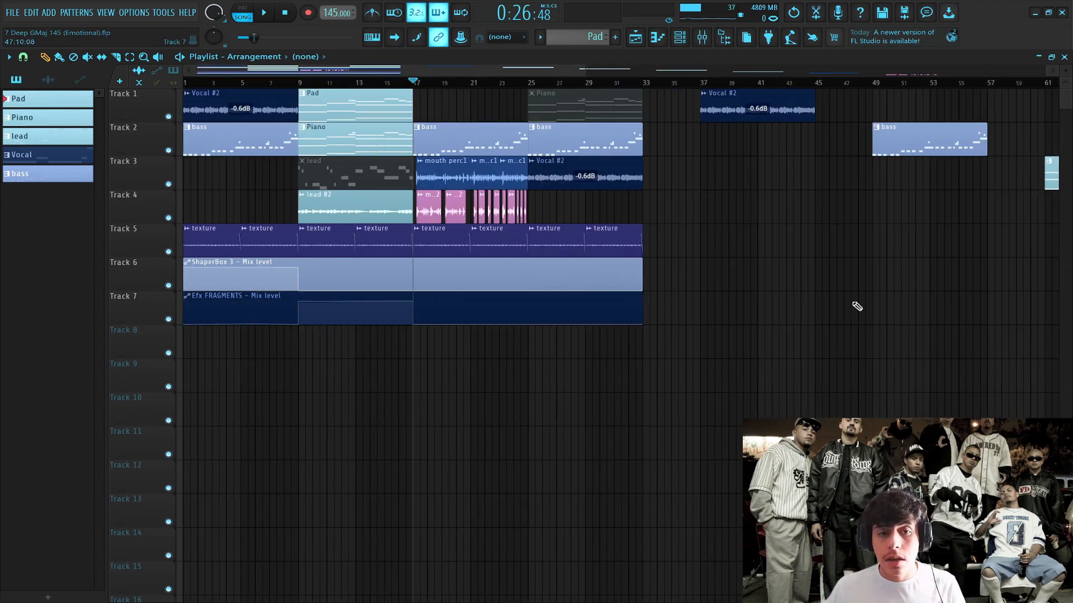